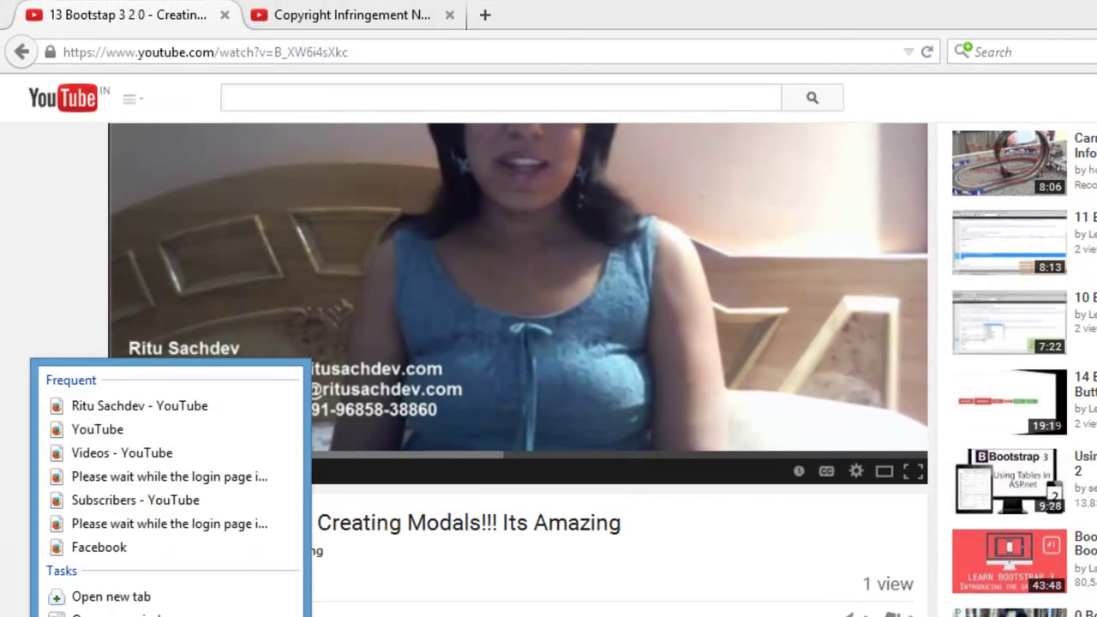
# Step: In the browser window showing the YouTube home page, search for "creating modals" together with the channel owner's name
pyautogui.press('Escape')
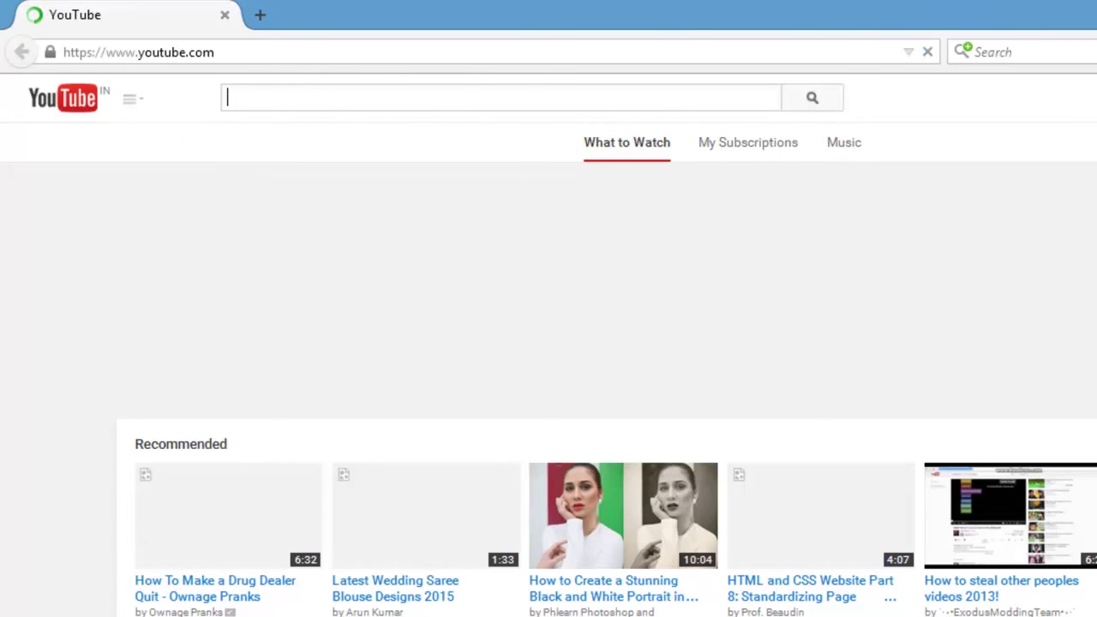
pyautogui.click(373, 610)
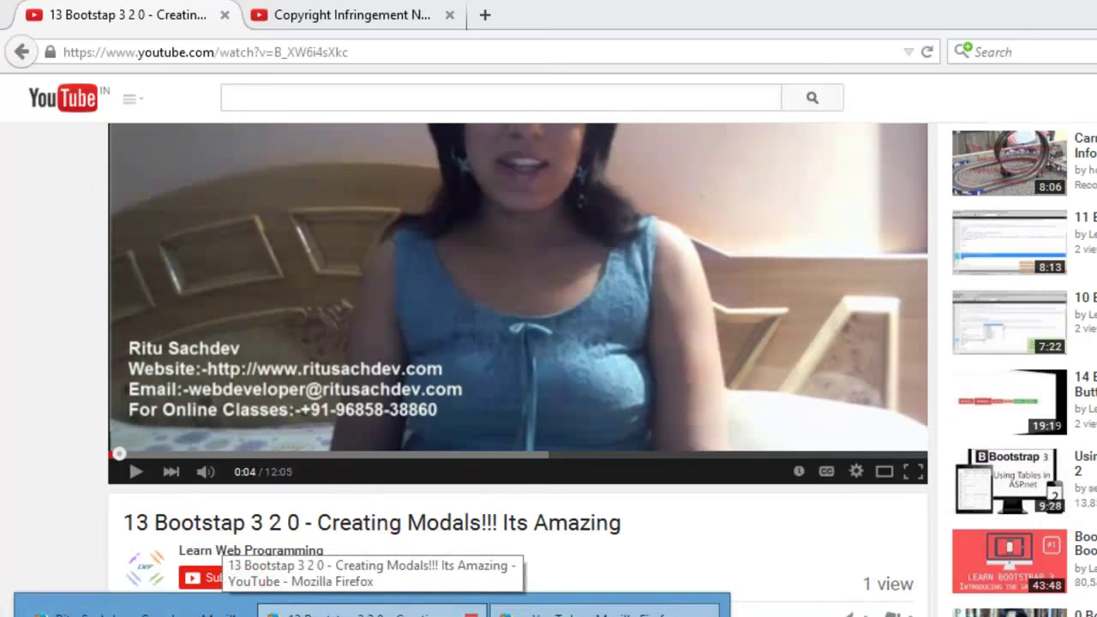
pyautogui.click(591, 610)
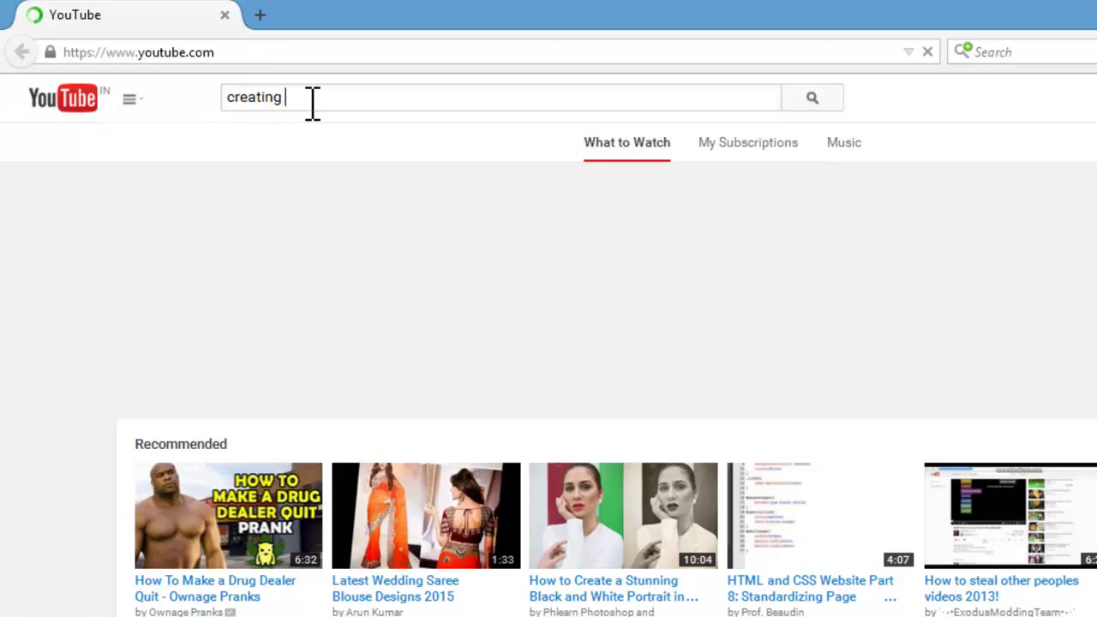
pyautogui.write('s ')
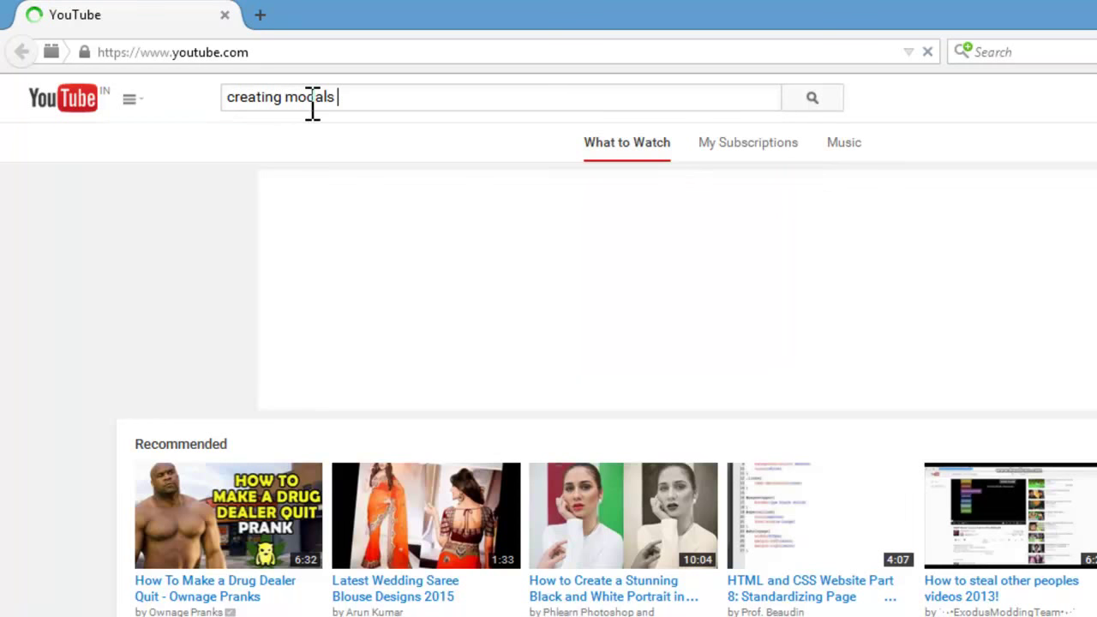
pyautogui.write('ritu sa')
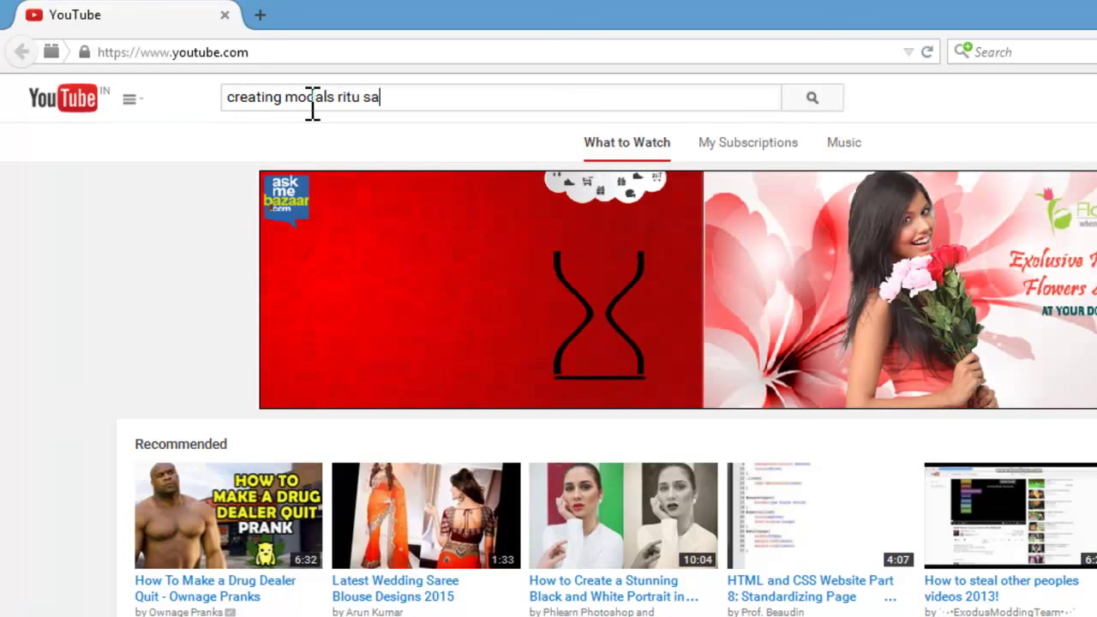
pyautogui.write('chdev')
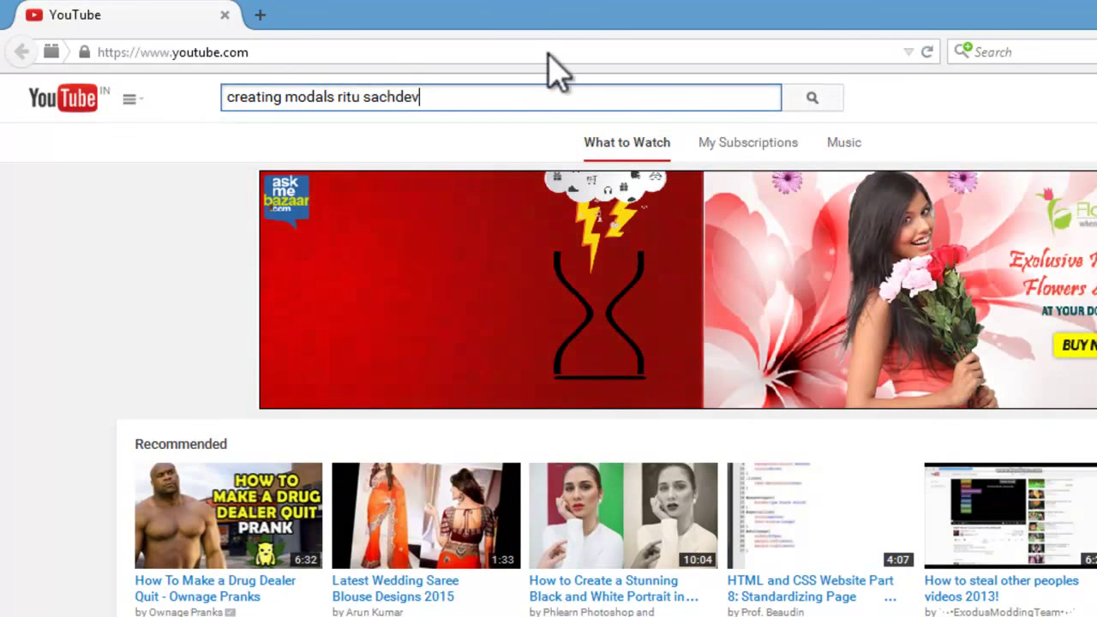
pyautogui.click(812, 99)
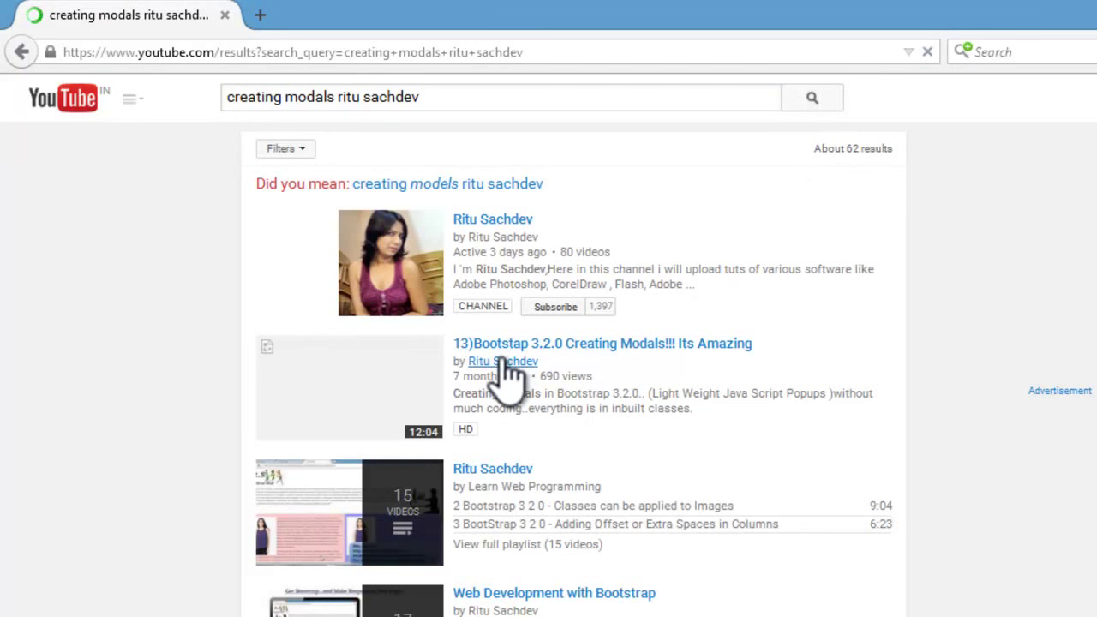
# Step: Open the original video "13)Bootstap 3.2.0 Creating Modals!!! Its Amazing" and pause its playback
pyautogui.click(558, 347)
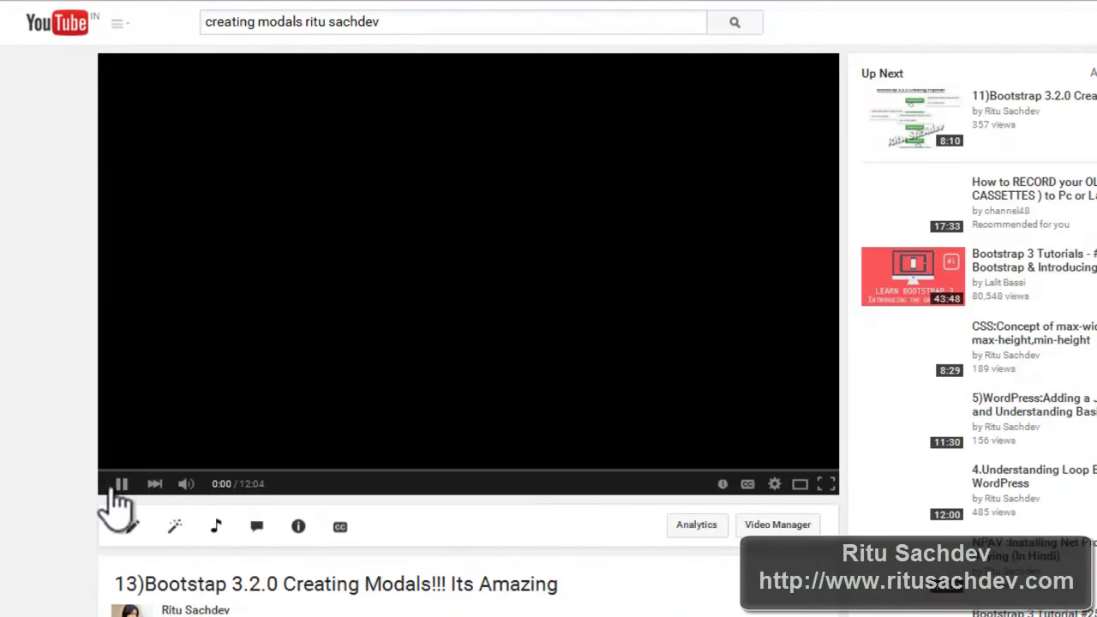
pyautogui.scroll(-2, 208, 568)
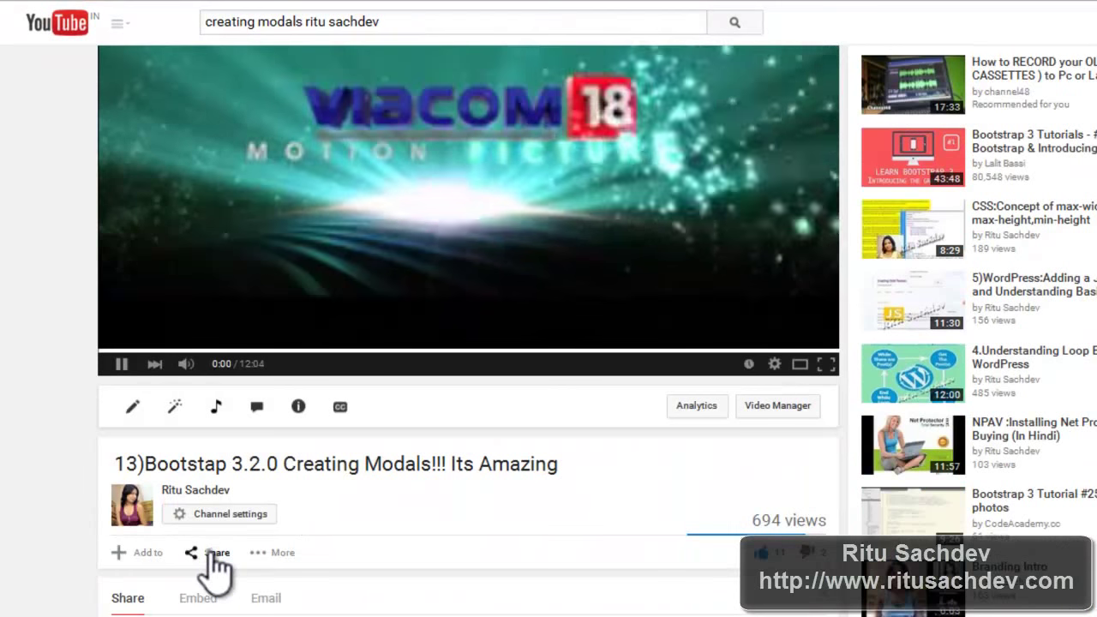
pyautogui.click(122, 363)
# Step: Show the share options of the original video and copy its short link
pyautogui.click(214, 554)
pyautogui.scroll(-3, 793, 481)
pyautogui.click(373, 468)
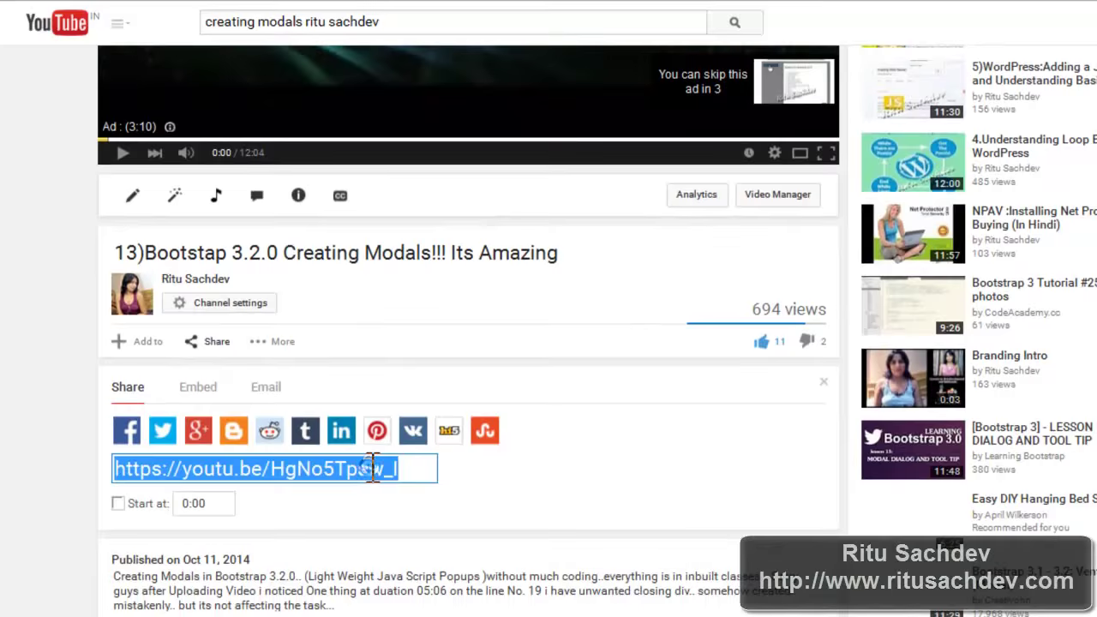
pyautogui.rightClick(373, 468)
pyautogui.click(454, 283)
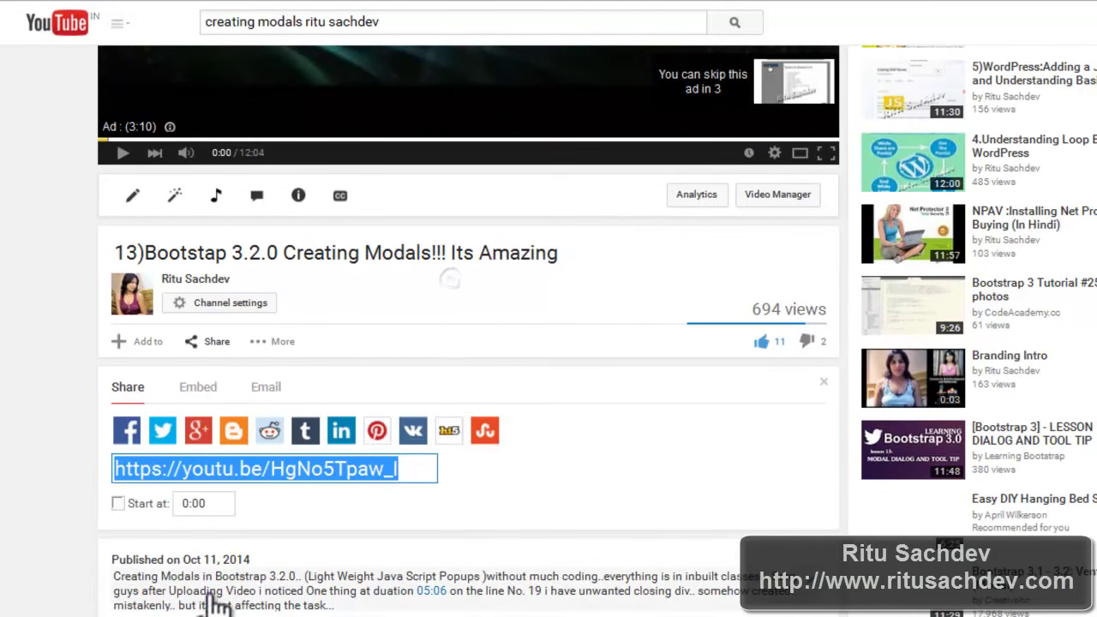
# Step: Return to the copyright complaint form and paste the copied link as the YouTube URL of the original video
pyautogui.click(294, 497)
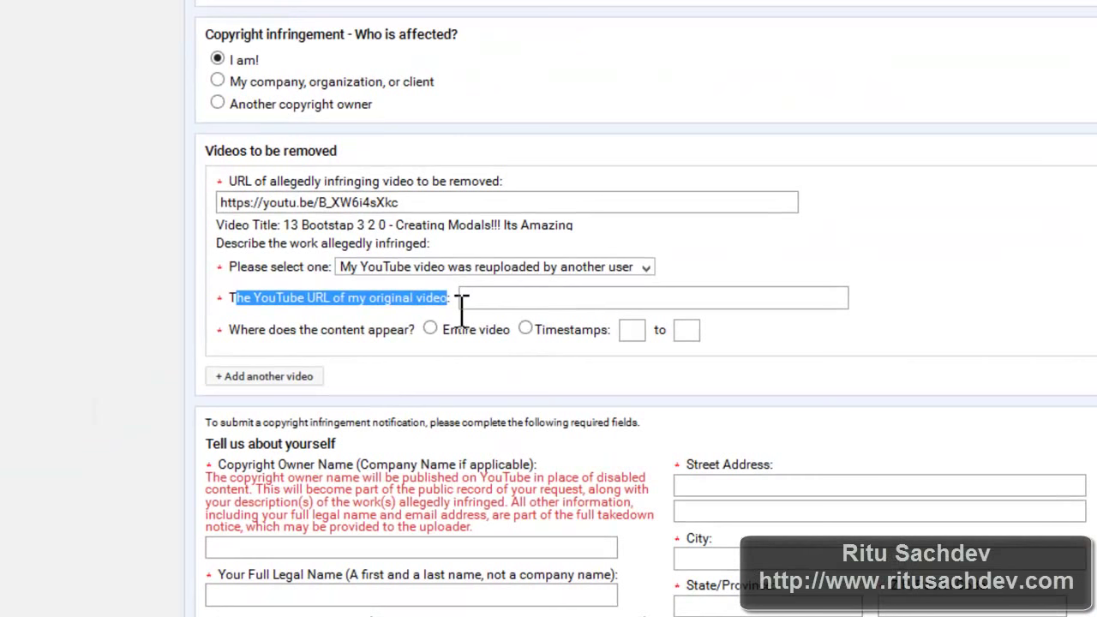
pyautogui.click(478, 295)
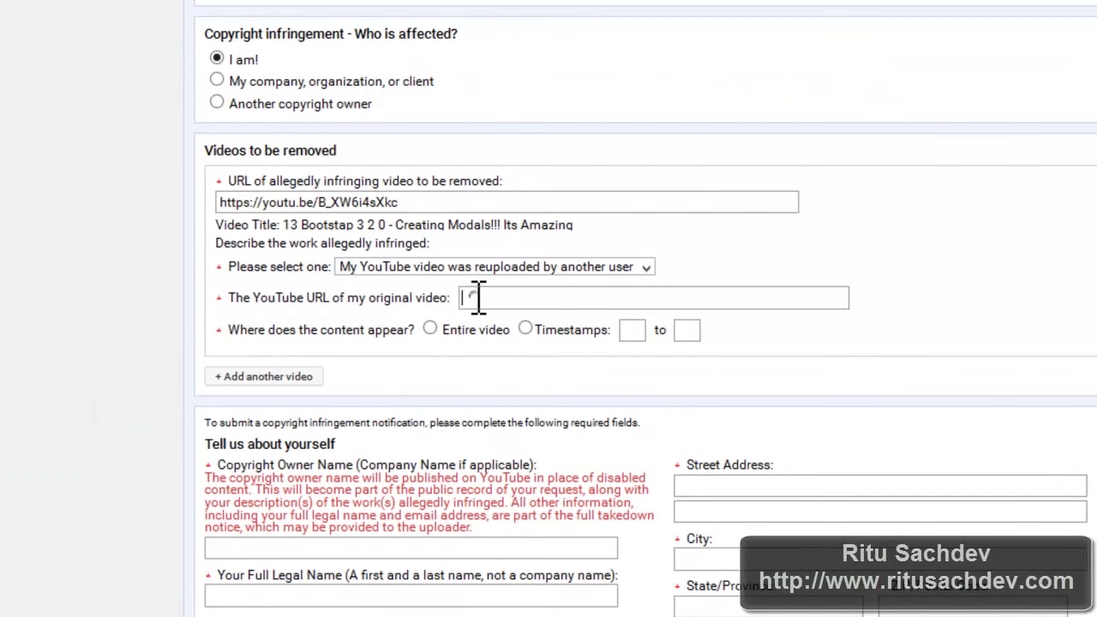
pyautogui.rightClick(478, 297)
pyautogui.click(528, 390)
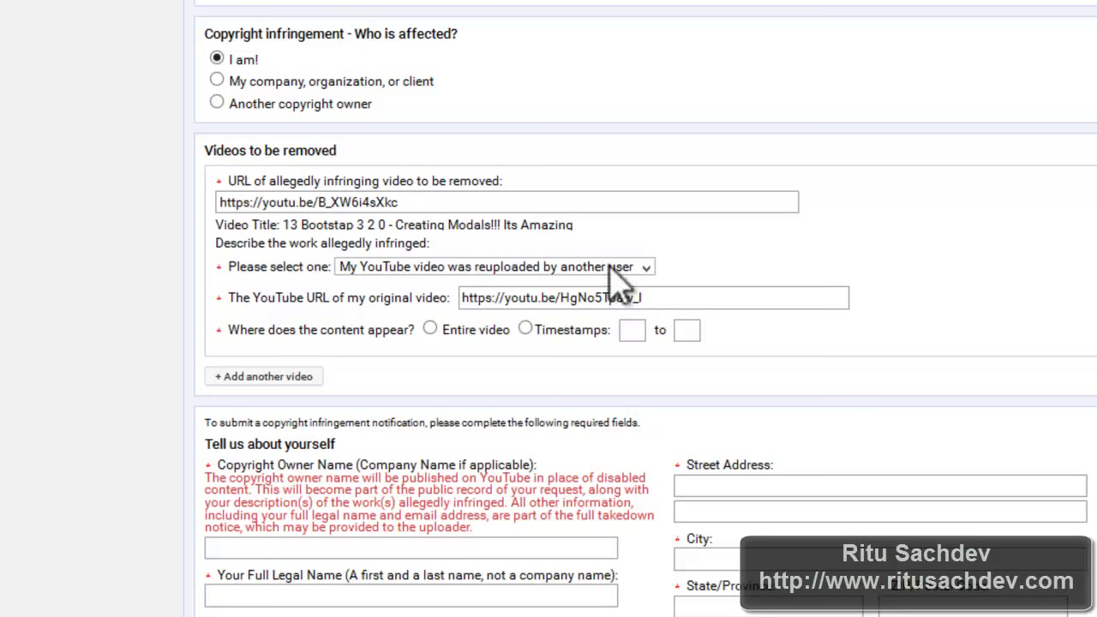
# Step: Check the infringing and original video URLs and set where the content appears to Entire video
pyautogui.moveTo(509, 205); pyautogui.dragTo(222, 180)
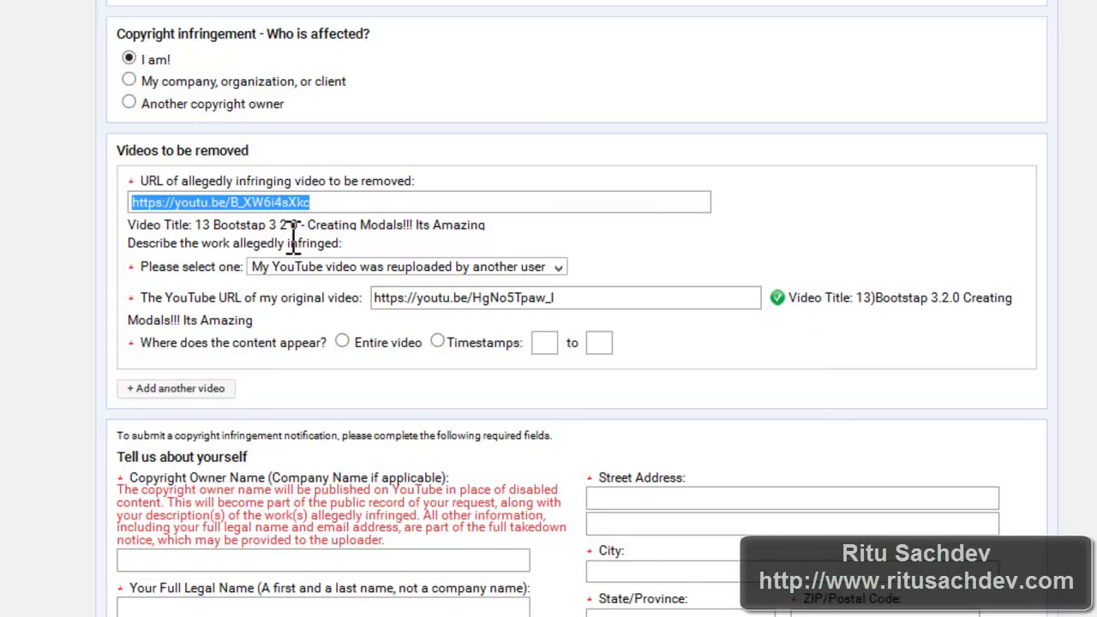
pyautogui.moveTo(378, 204); pyautogui.dragTo(107, 183)
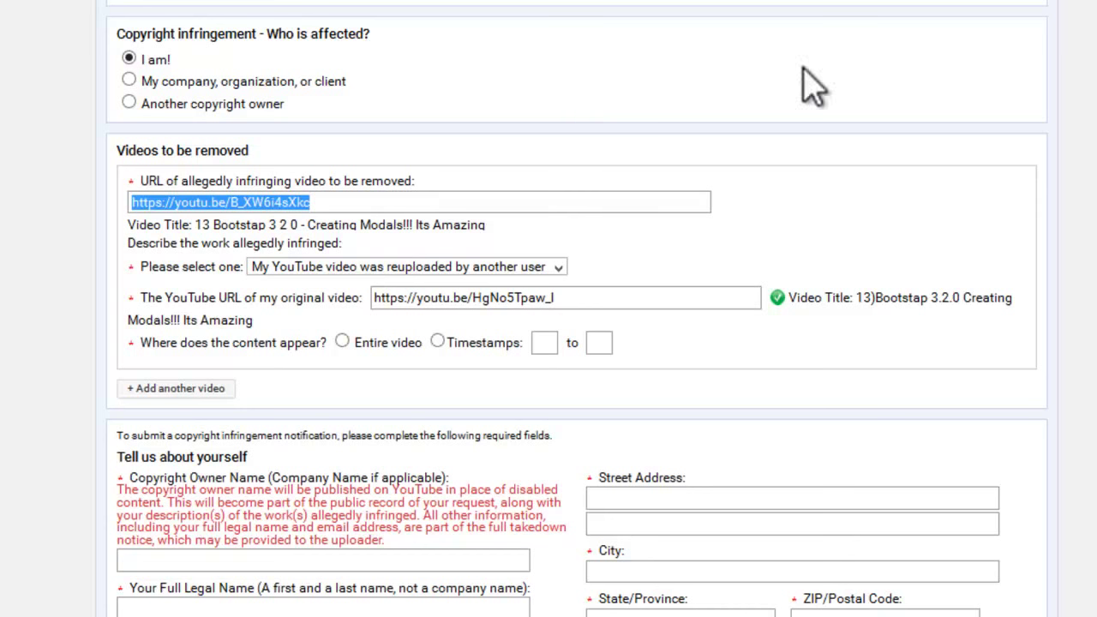
pyautogui.scroll(-3, 577, 308)
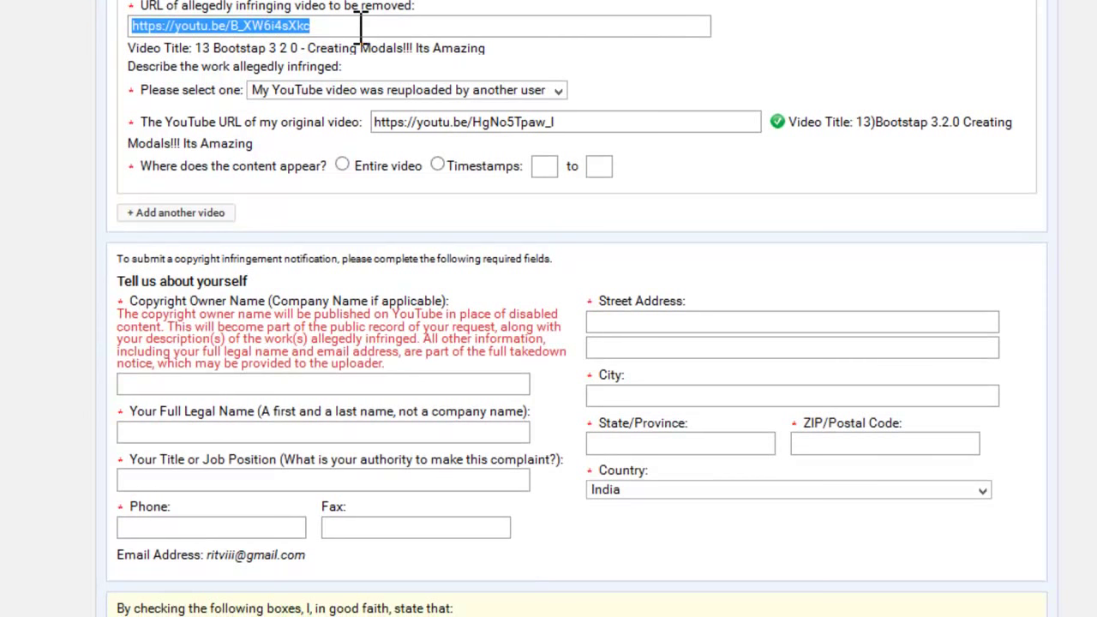
pyautogui.moveTo(361, 26); pyautogui.dragTo(68, 37)
pyautogui.moveTo(583, 122); pyautogui.dragTo(326, 115)
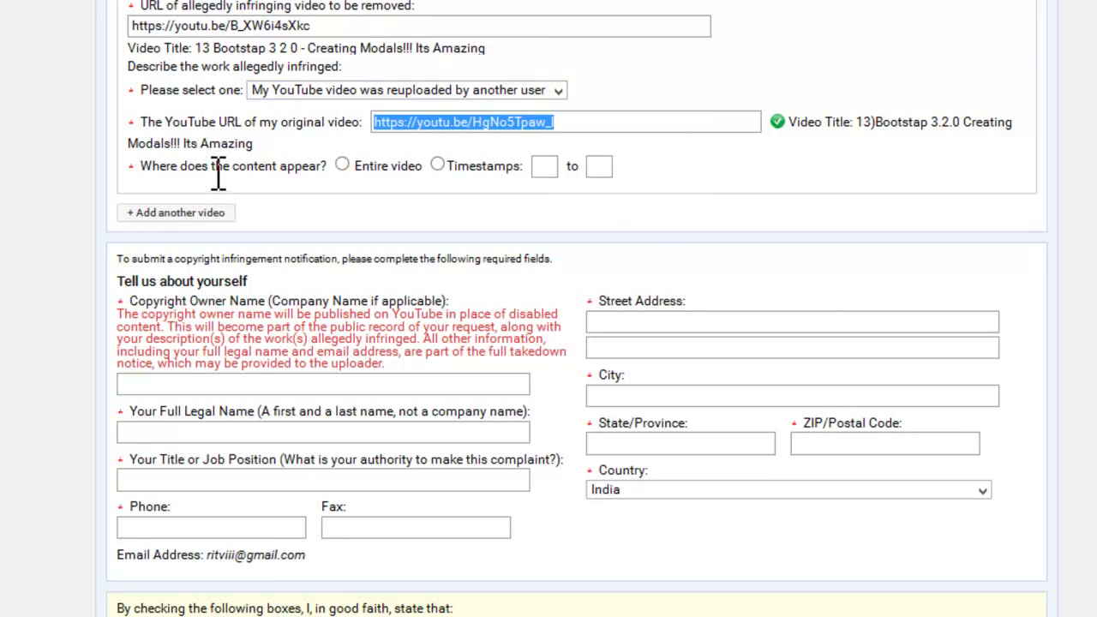
pyautogui.click(342, 165)
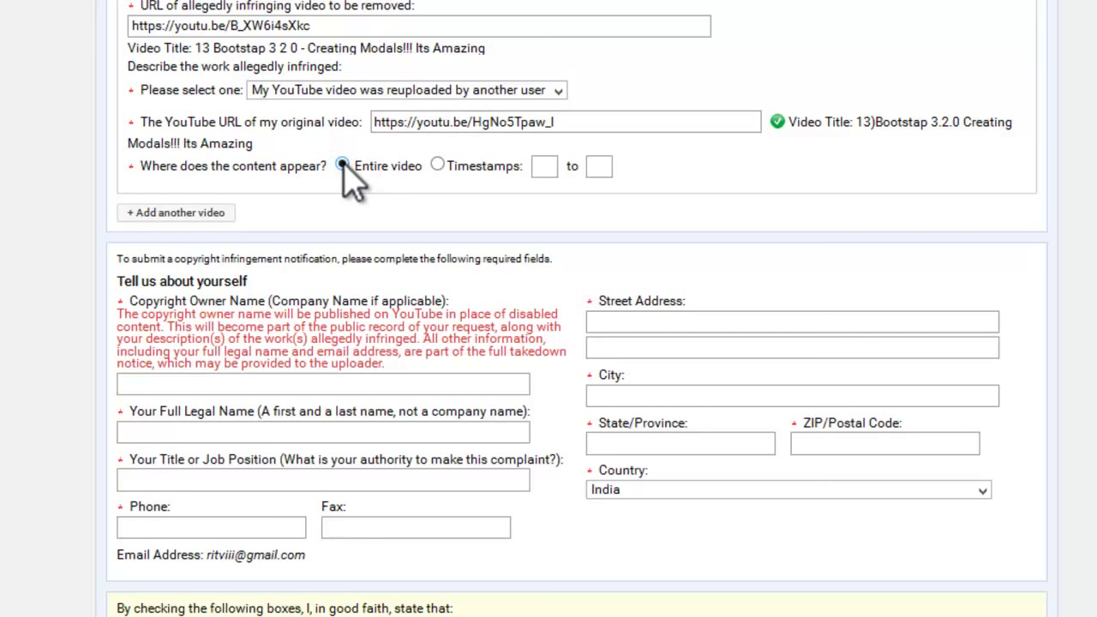
# Step: Add another blank video entry to the videos to be removed
pyautogui.scroll(-1, 347, 176)
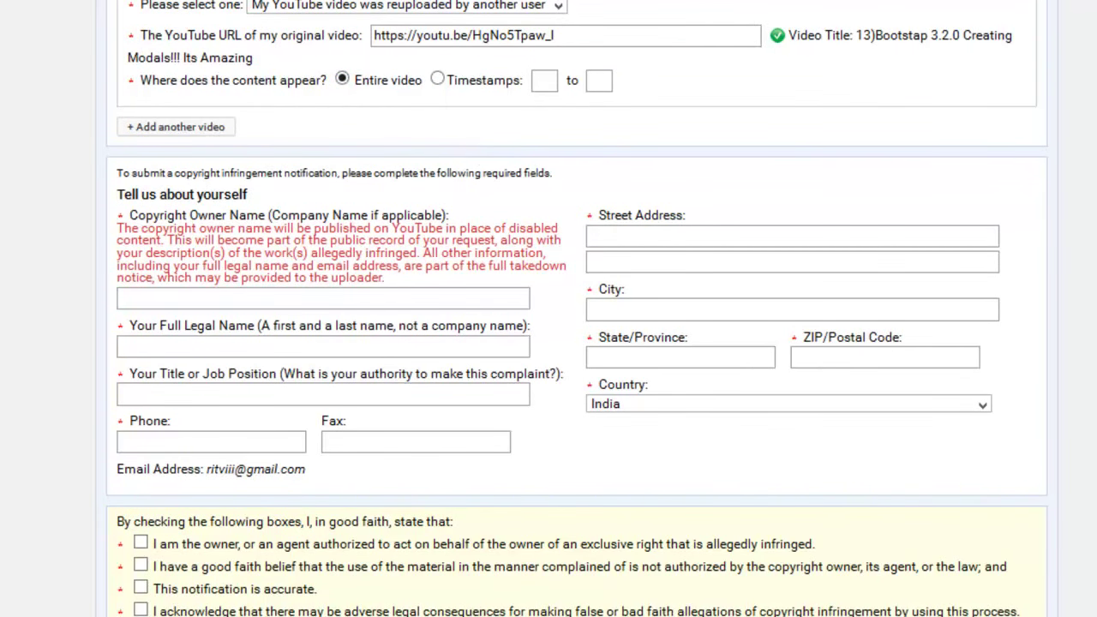
pyautogui.scroll(1, 577, 308)
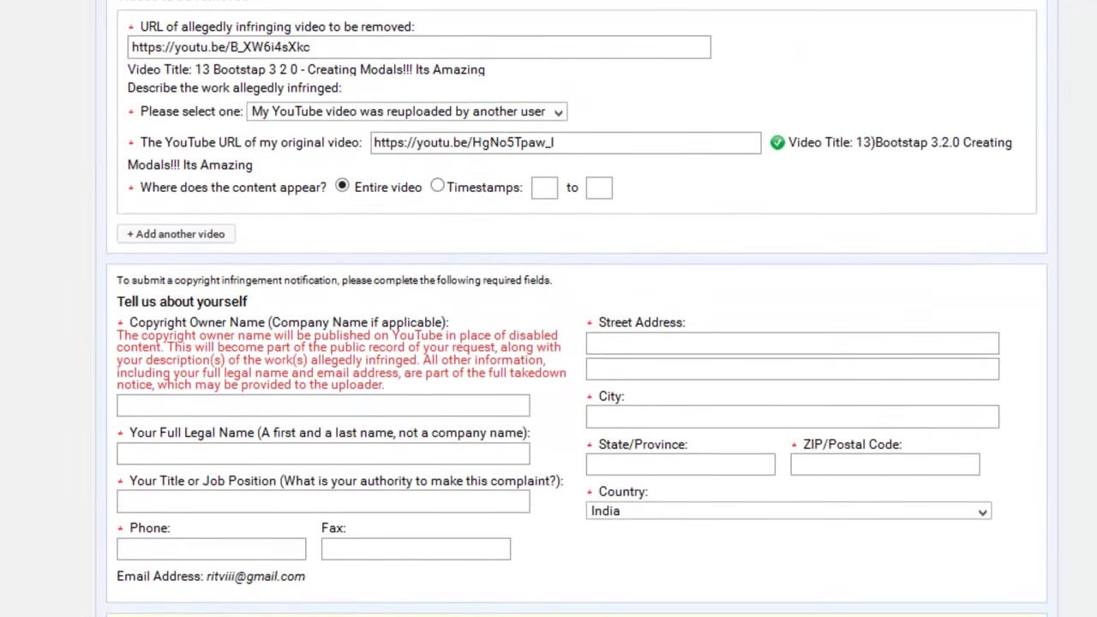
pyautogui.click(191, 240)
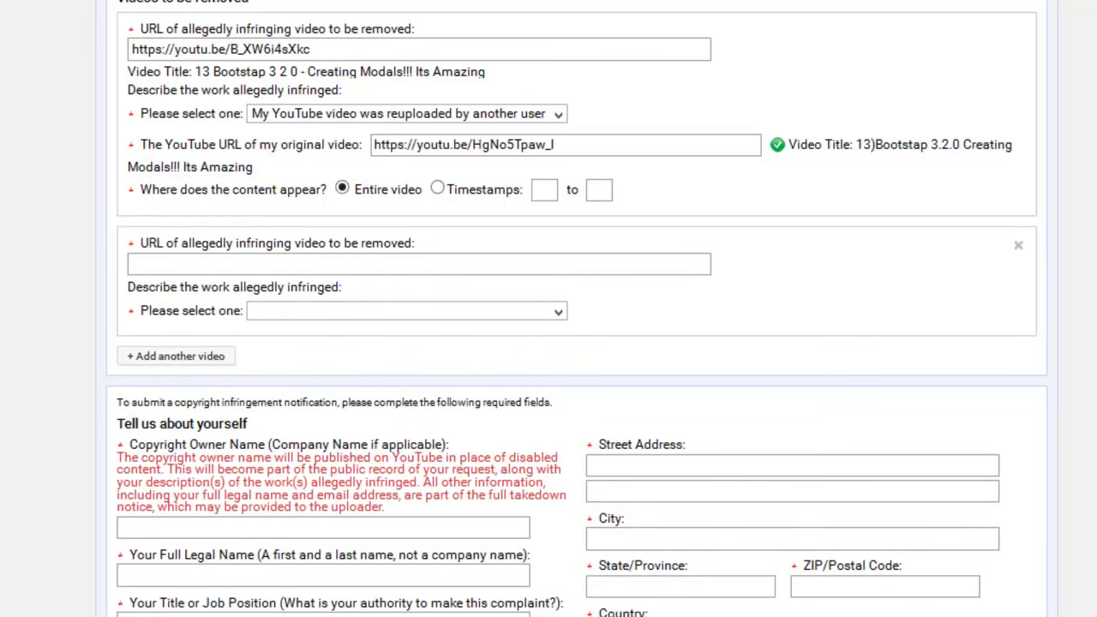
# Step: Enter the complainant's full name as both the copyright owner name and the full legal name
pyautogui.scroll(-3, 577, 308)
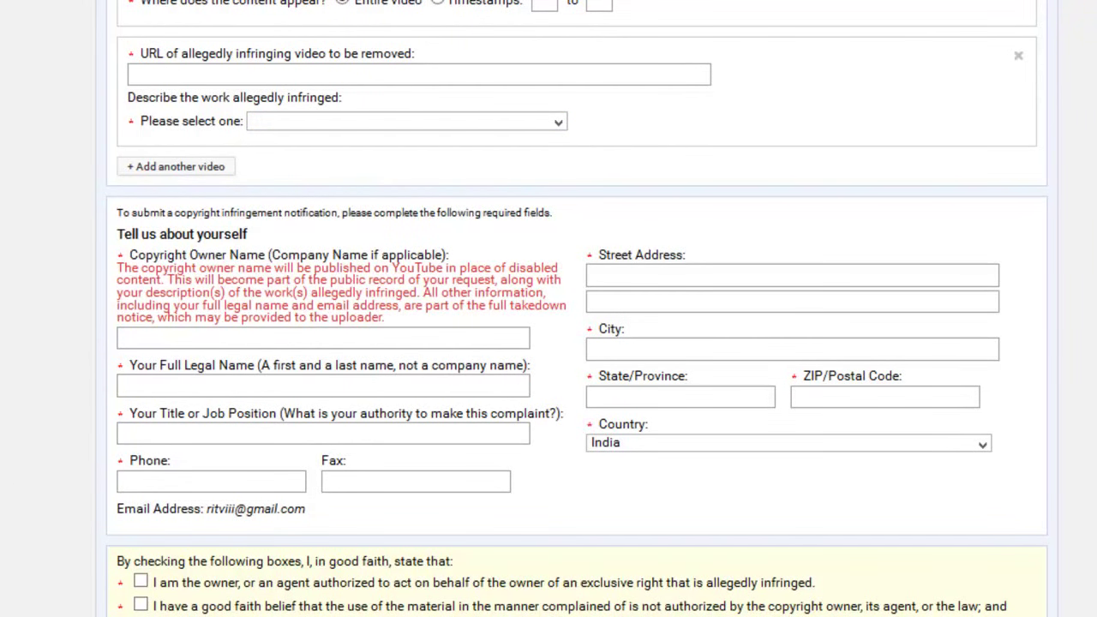
pyautogui.scroll(-1, 279, 74)
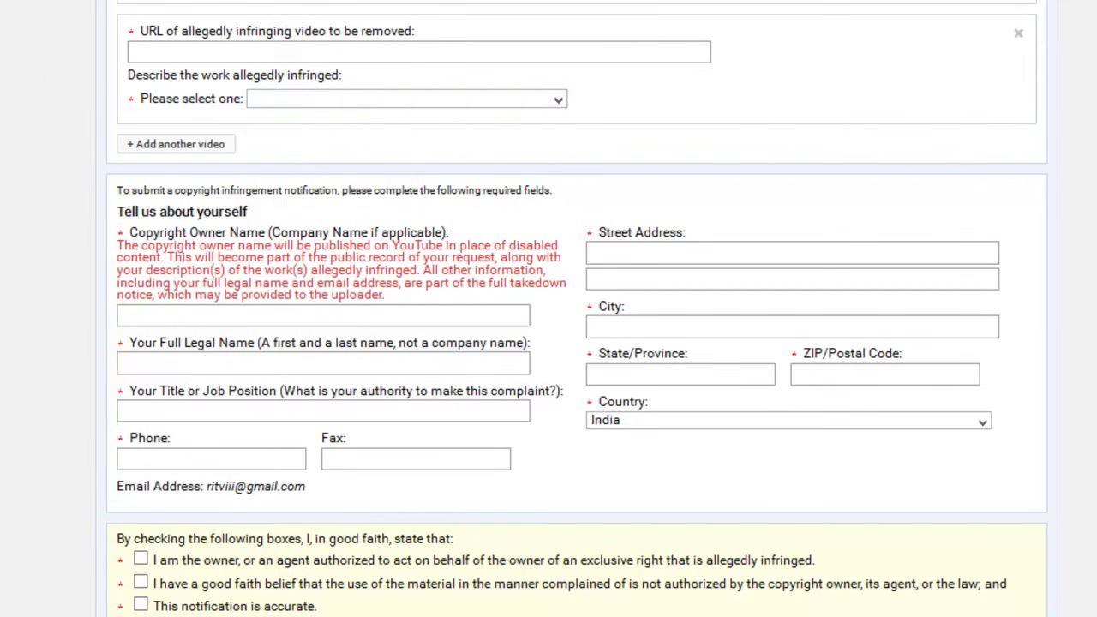
pyautogui.scroll(-3, 124, 10)
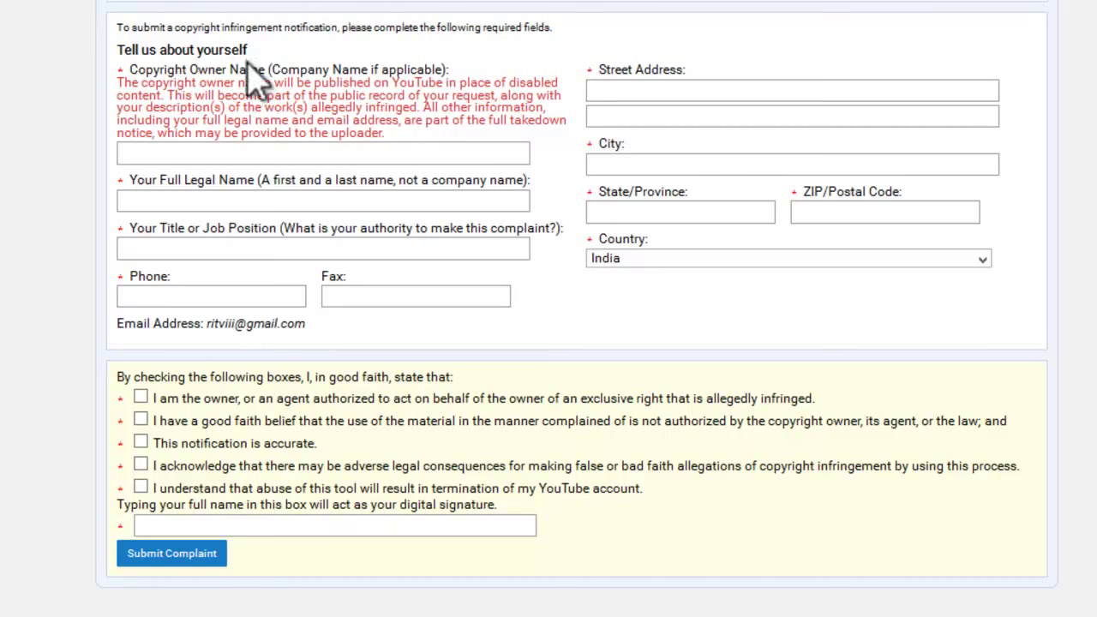
pyautogui.click(276, 157)
pyautogui.write('Ritu')
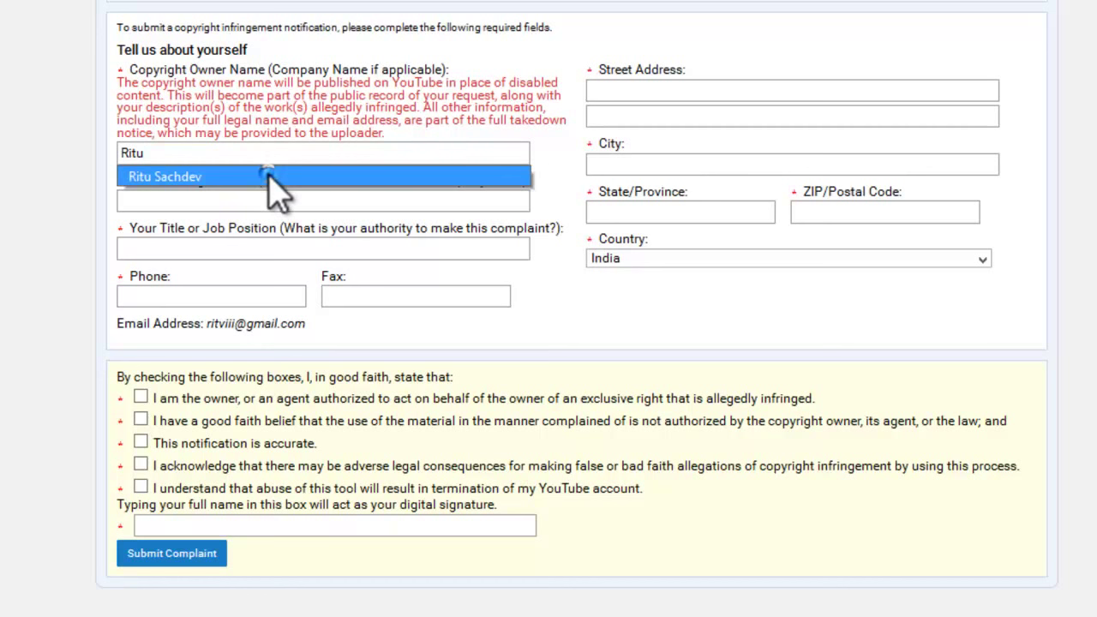
pyautogui.click(272, 176)
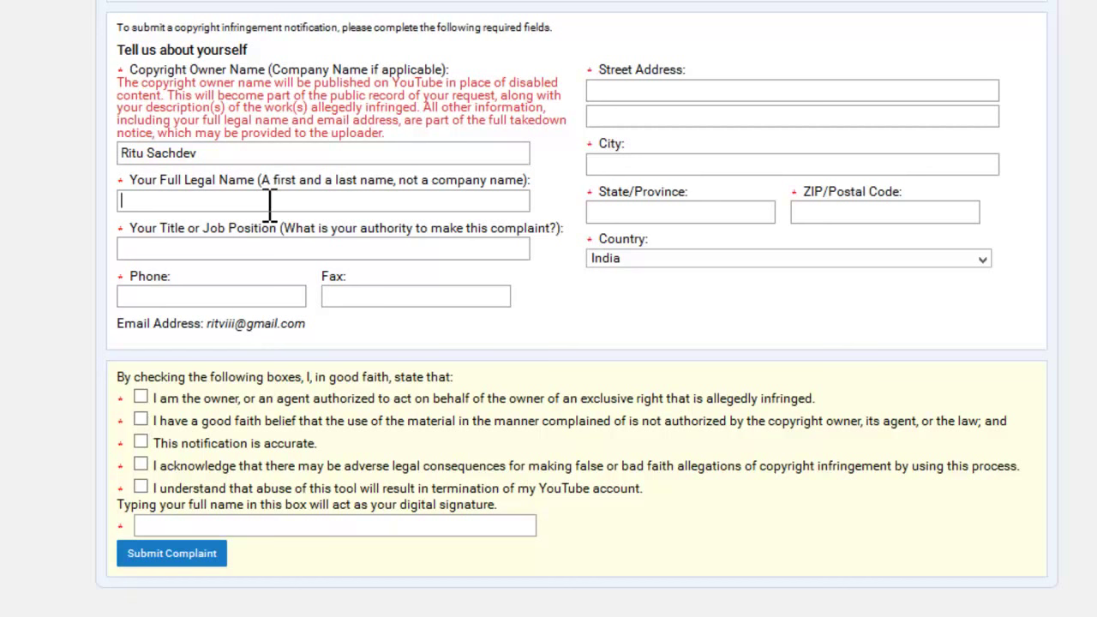
pyautogui.click(270, 203)
pyautogui.write('R')
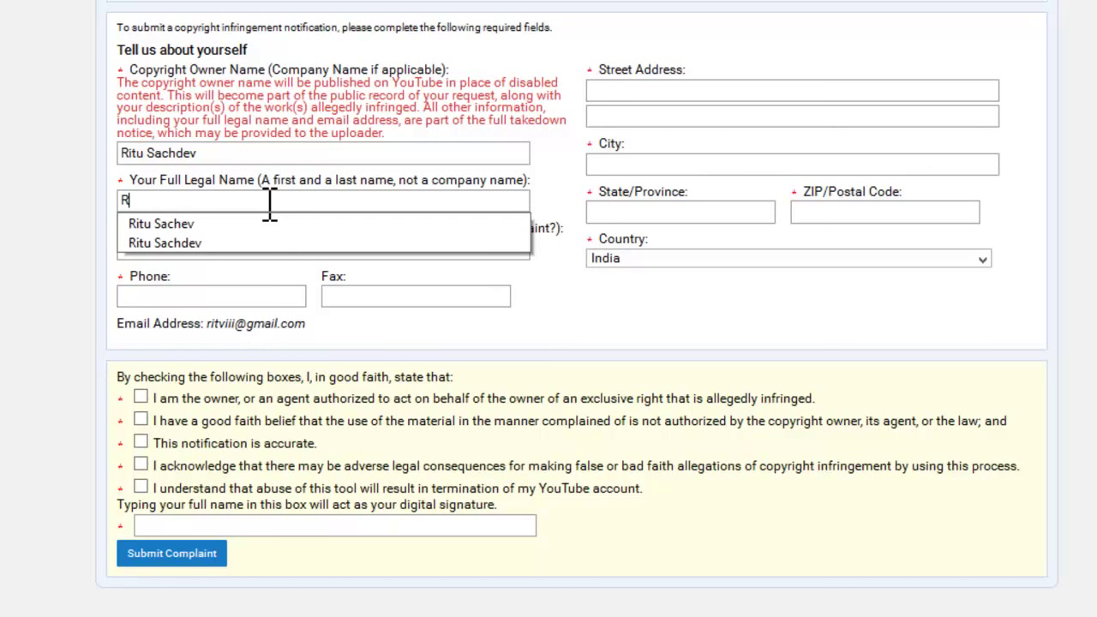
pyautogui.click(233, 243)
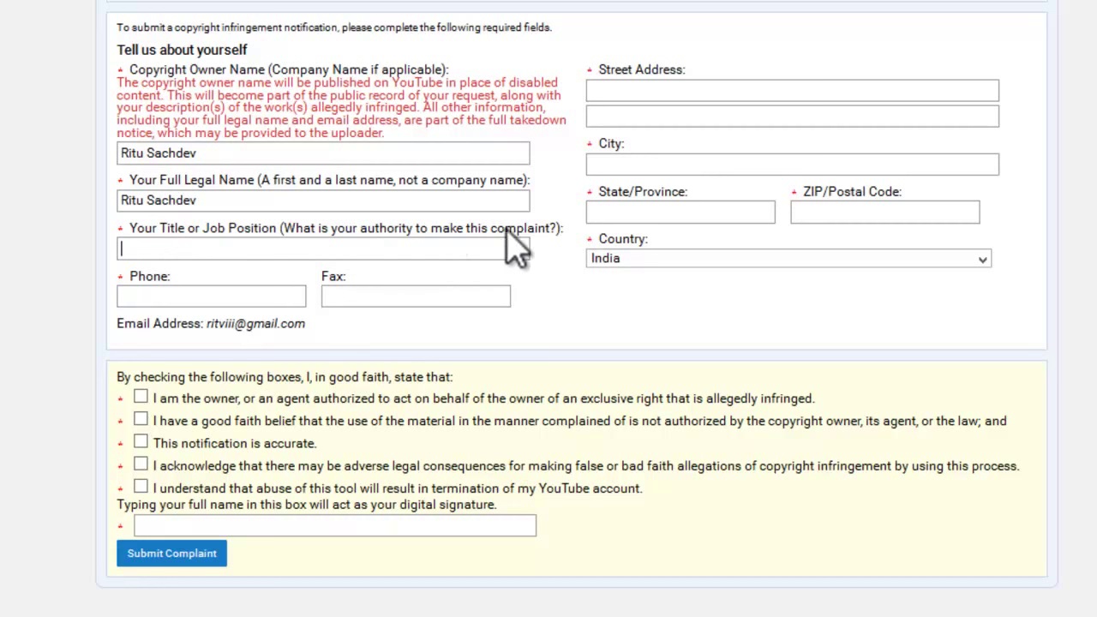
# Step: Switch to the cp file in Notepad, copy its ownership statement line, and minimize the file's window
pyautogui.hotkey('alt', 'Tab')
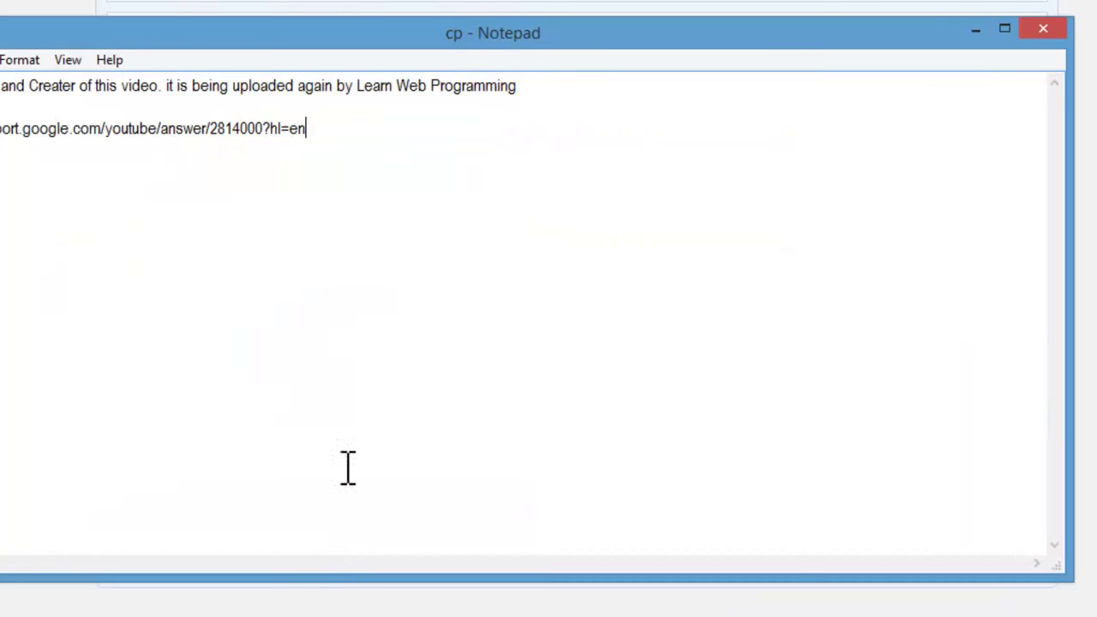
pyautogui.moveTo(2, 85); pyautogui.dragTo(636, 86)
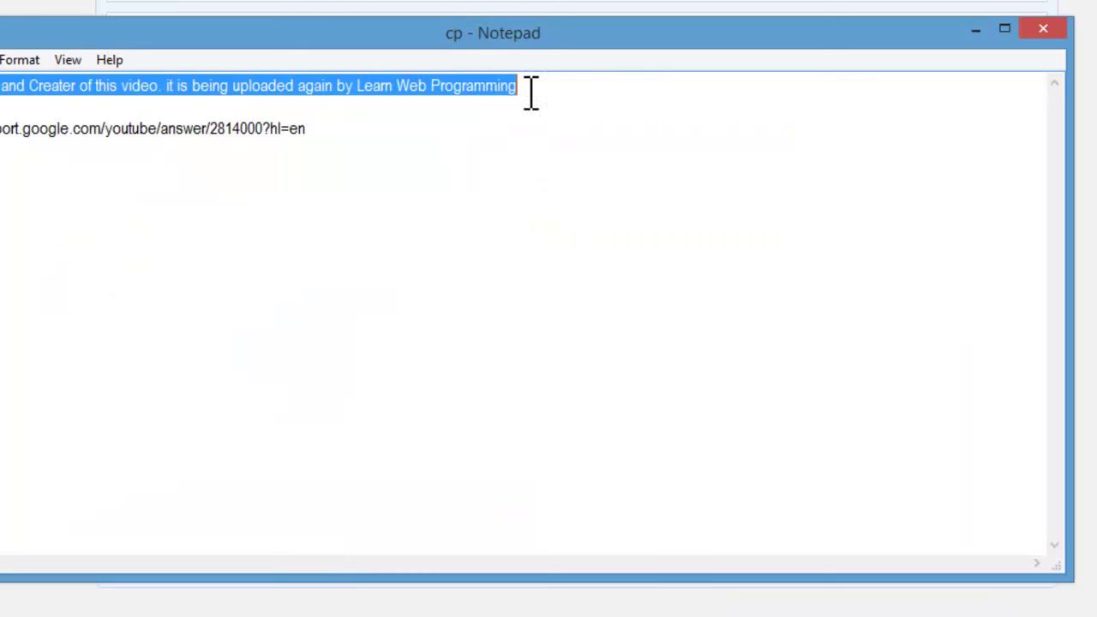
pyautogui.rightClick(485, 86)
pyautogui.click(551, 152)
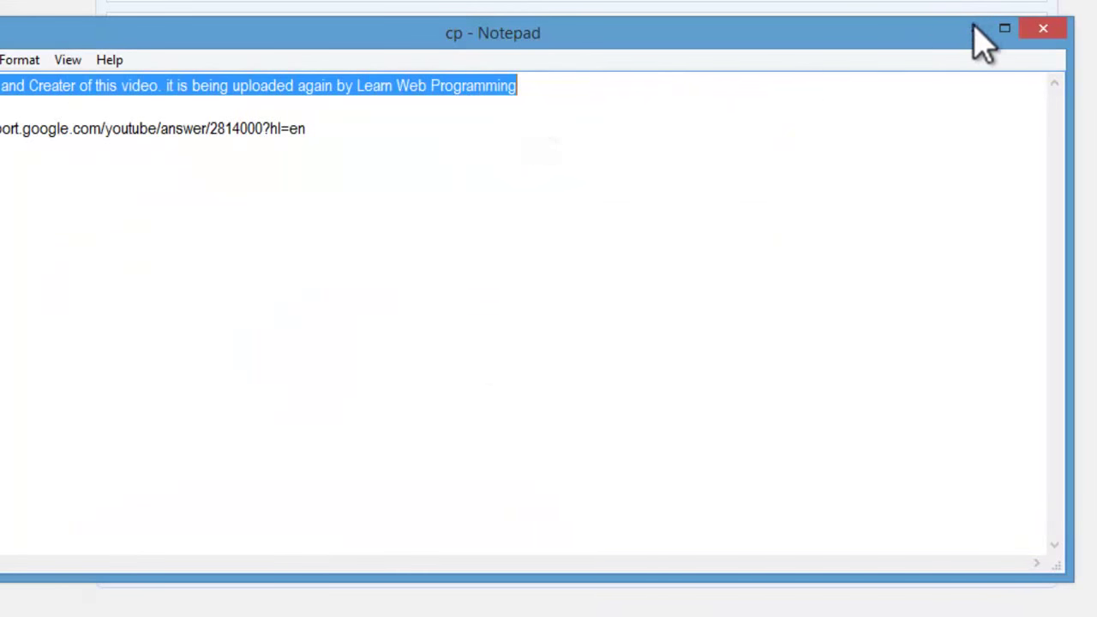
pyautogui.click(976, 29)
# Step: Paste "I am owner and Creater of this video. it is being uploaded again by Learn Web Programming" as the title or job position
pyautogui.rightClick(257, 247)
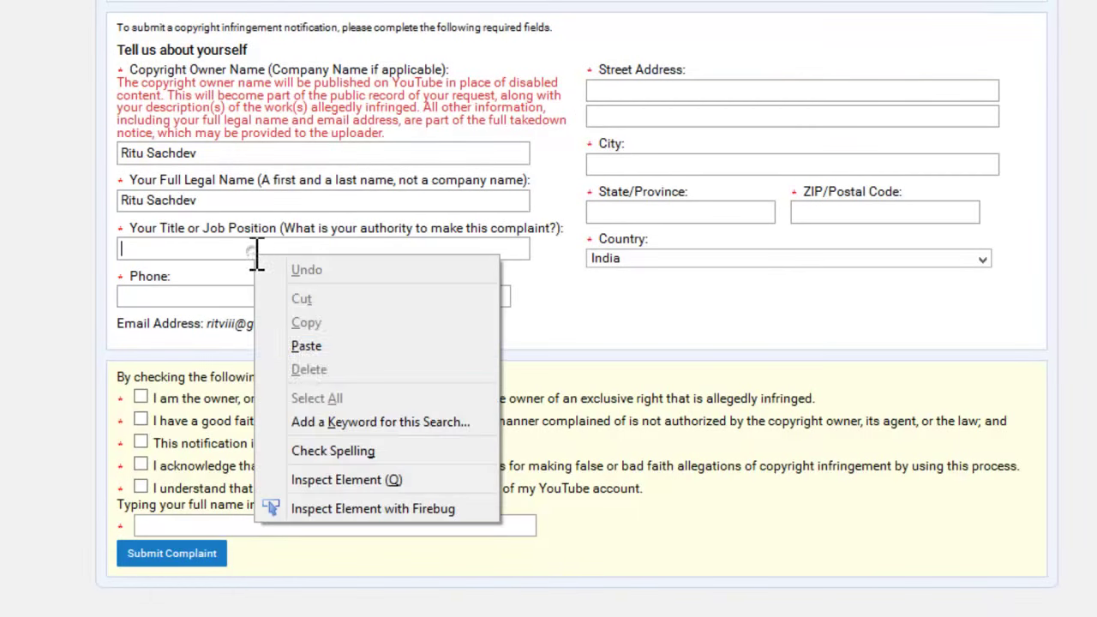
pyautogui.click(307, 344)
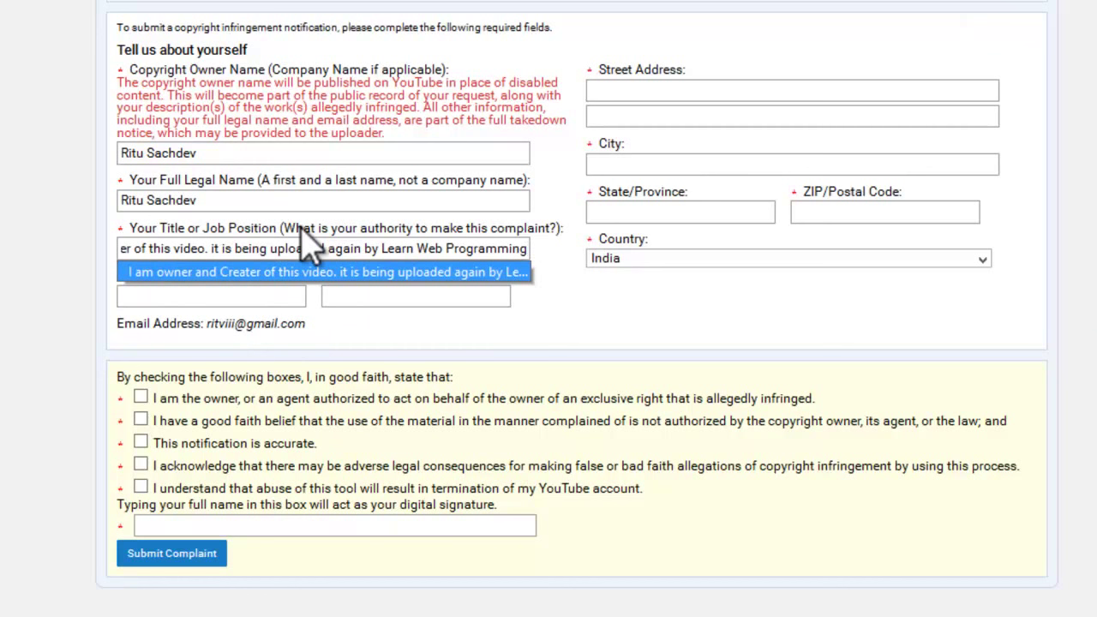
pyautogui.tripleClick(372, 247)
pyautogui.moveTo(362, 246); pyautogui.dragTo(497, 262)
pyautogui.click(492, 250)
# Step: Fill in the complainant's phone number and street address in the contact details
pyautogui.click(175, 297)
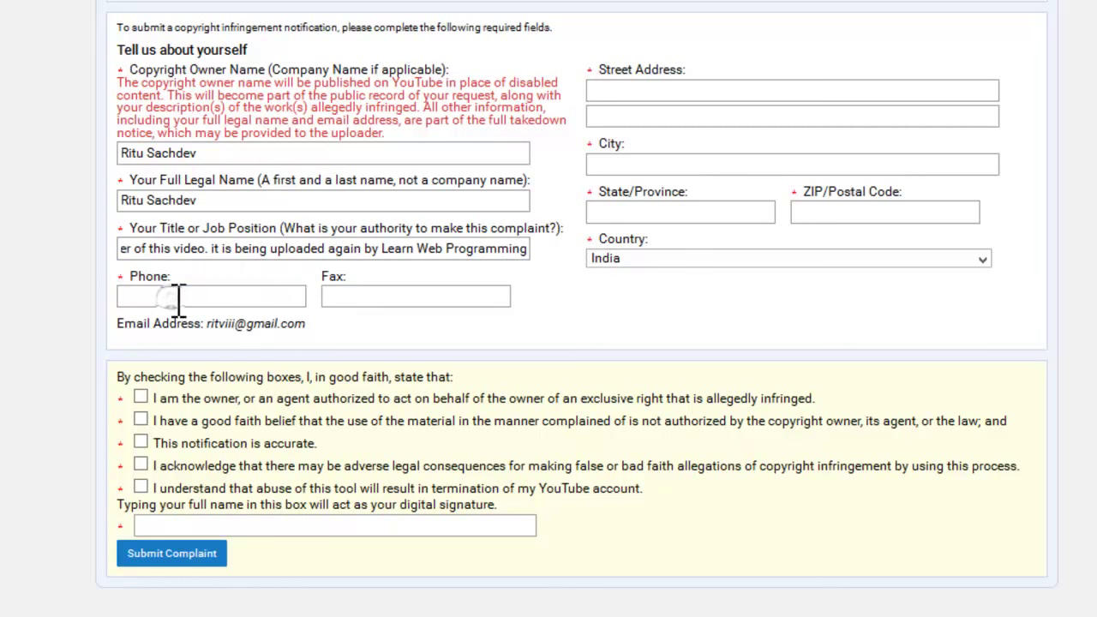
pyautogui.click(178, 297)
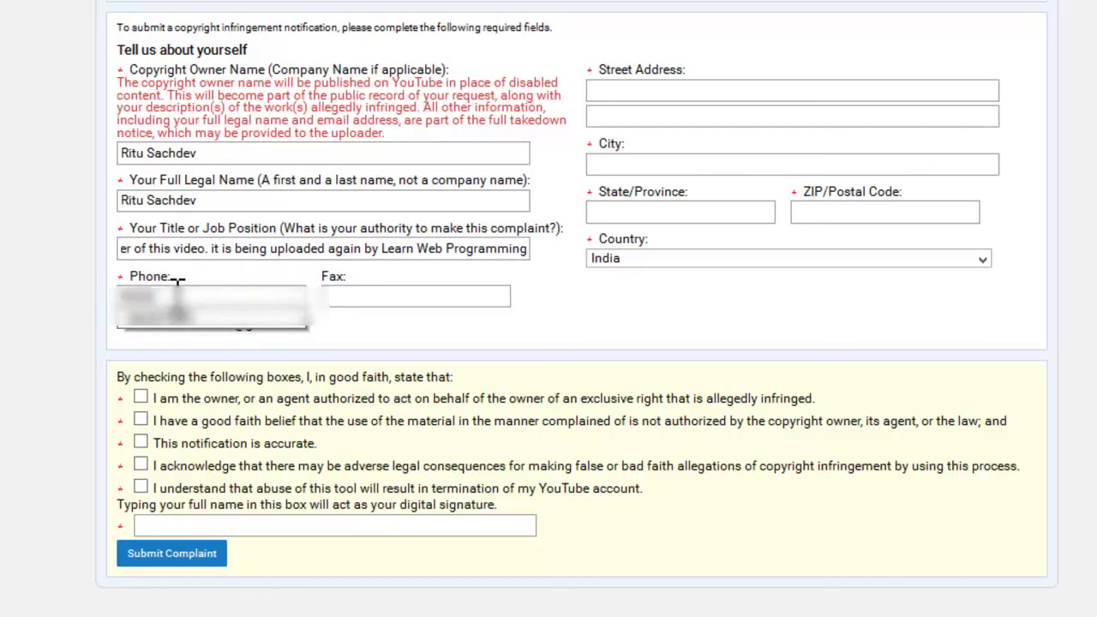
pyautogui.click(178, 297)
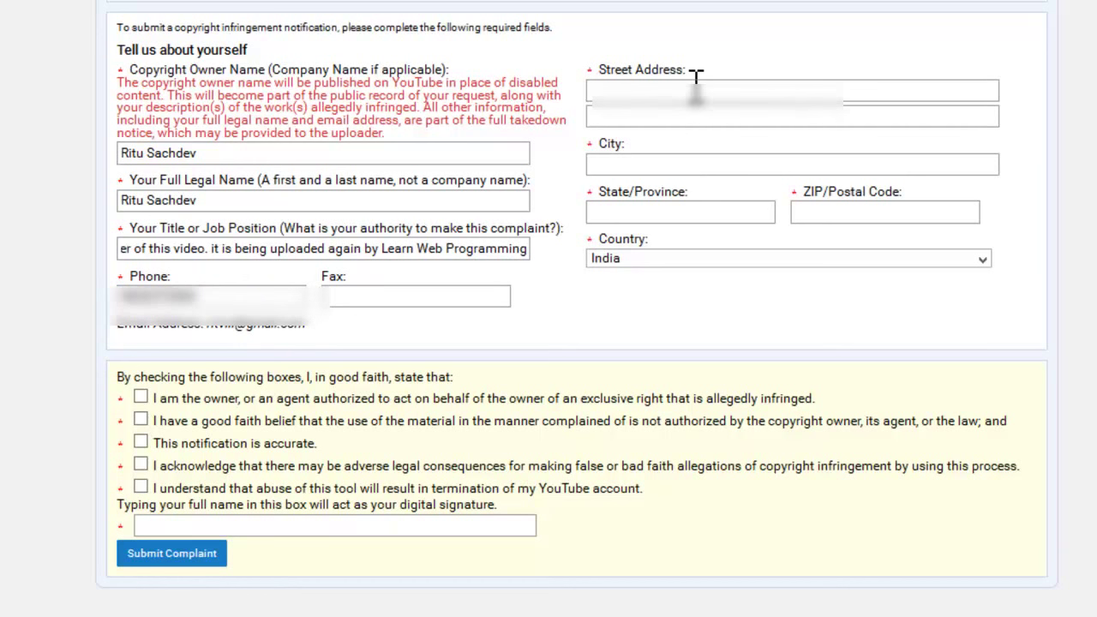
pyautogui.click(696, 81)
pyautogui.click(698, 116)
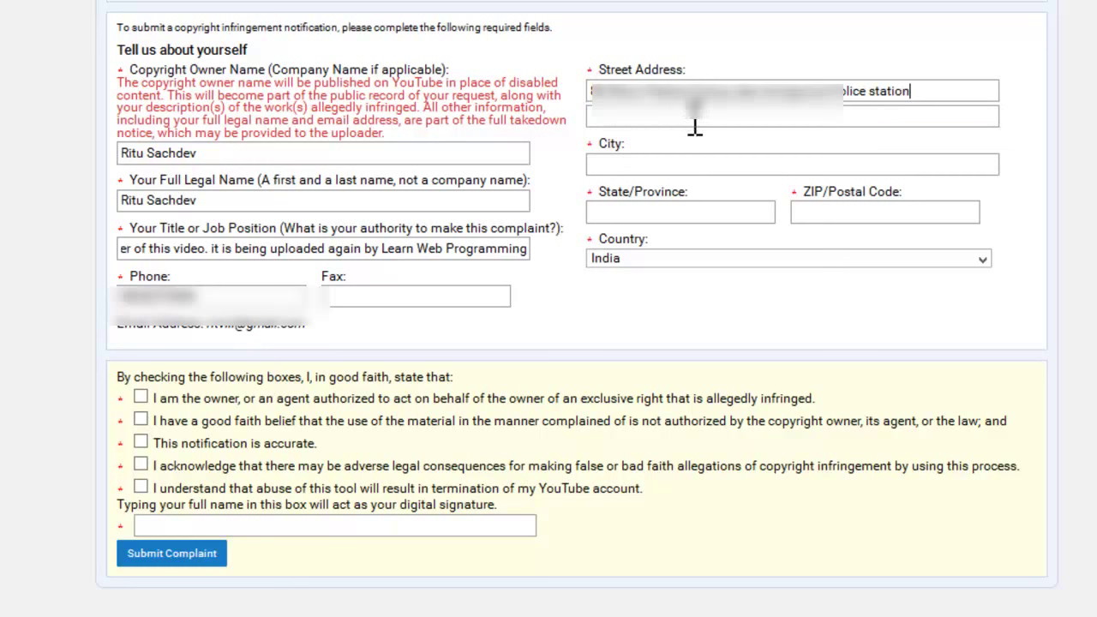
# Step: Fill in the complainant's city, state and postal code to complete the address
pyautogui.write('indore')
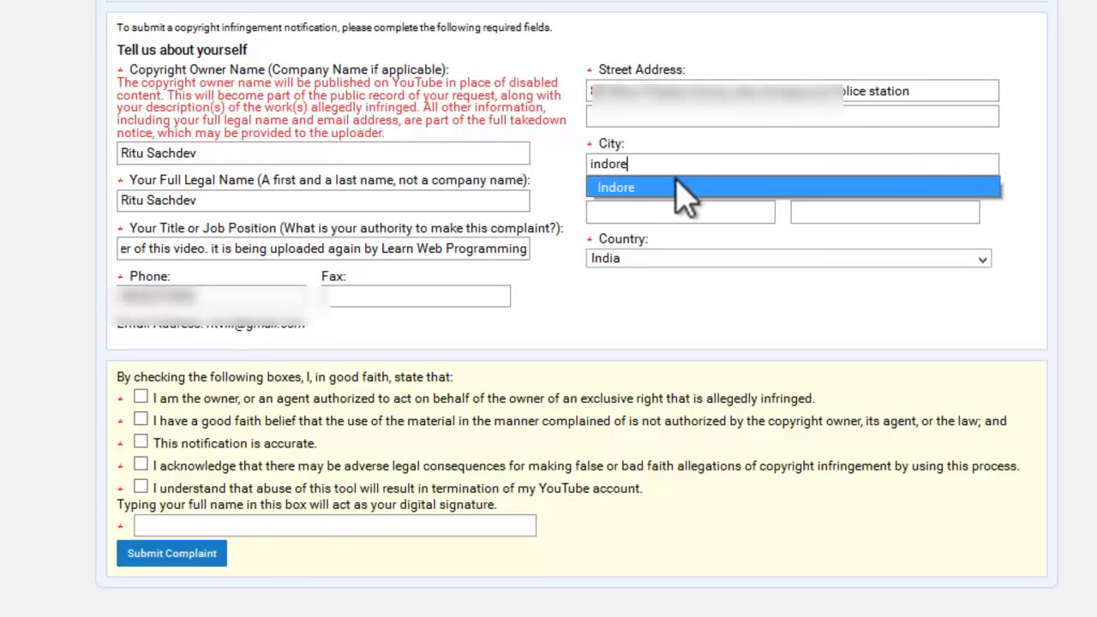
pyautogui.click(684, 188)
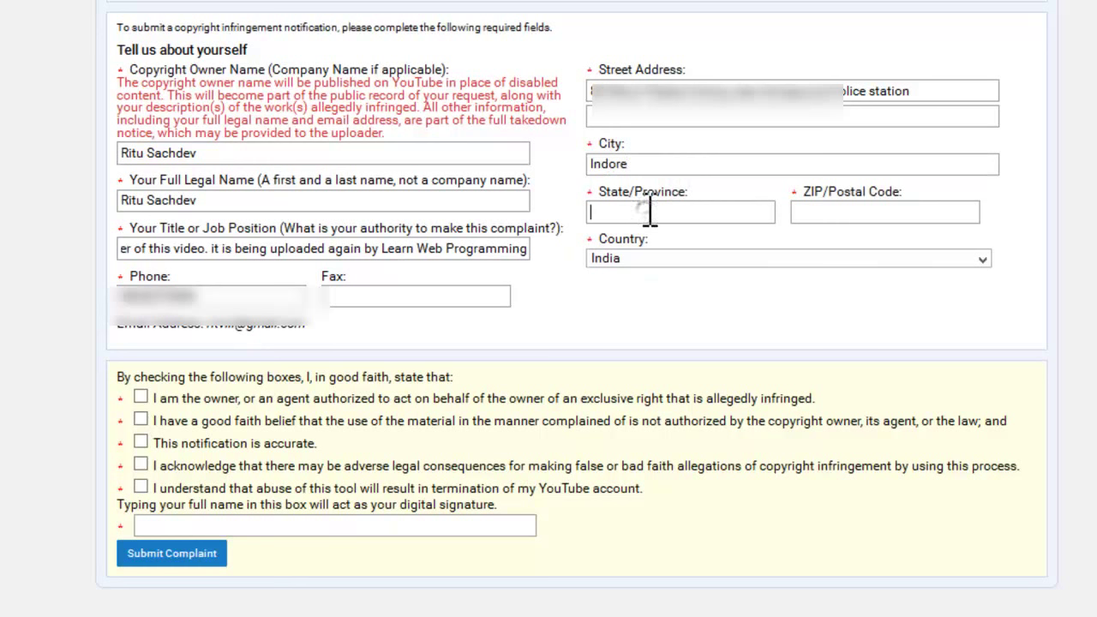
pyautogui.click(651, 215)
pyautogui.write('madht')
pyautogui.press('BackSpace')
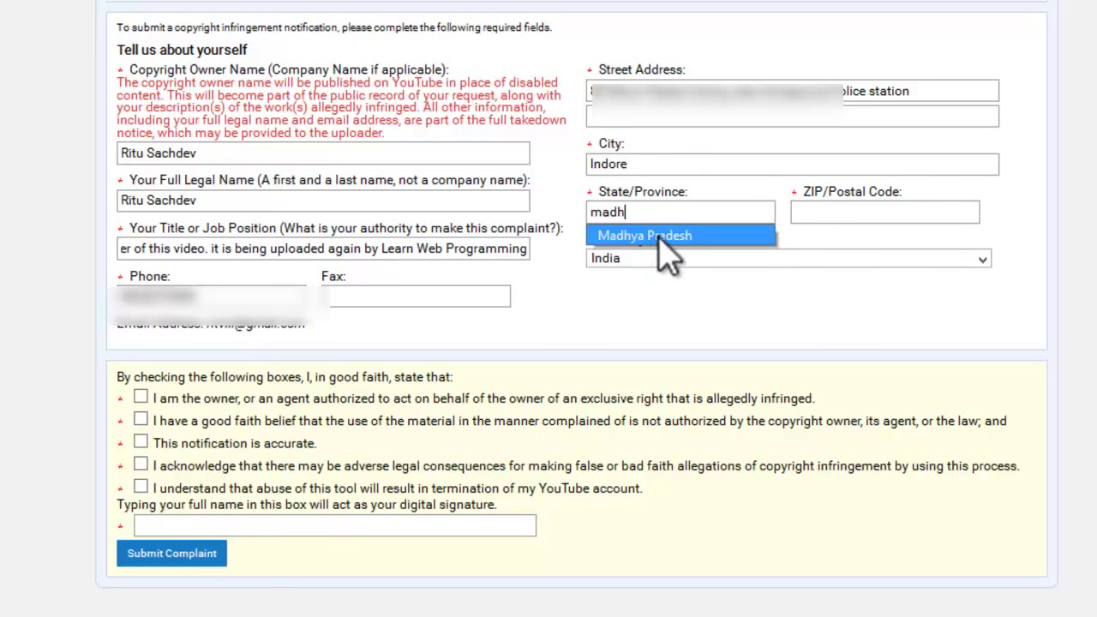
pyautogui.click(657, 237)
pyautogui.write('452009')
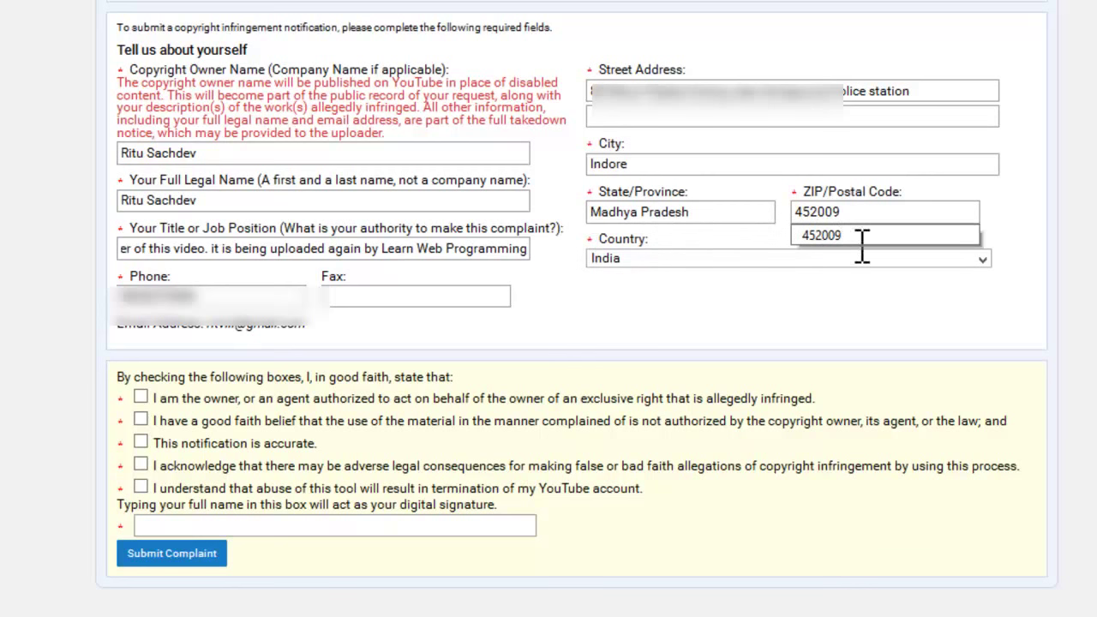
pyautogui.click(862, 240)
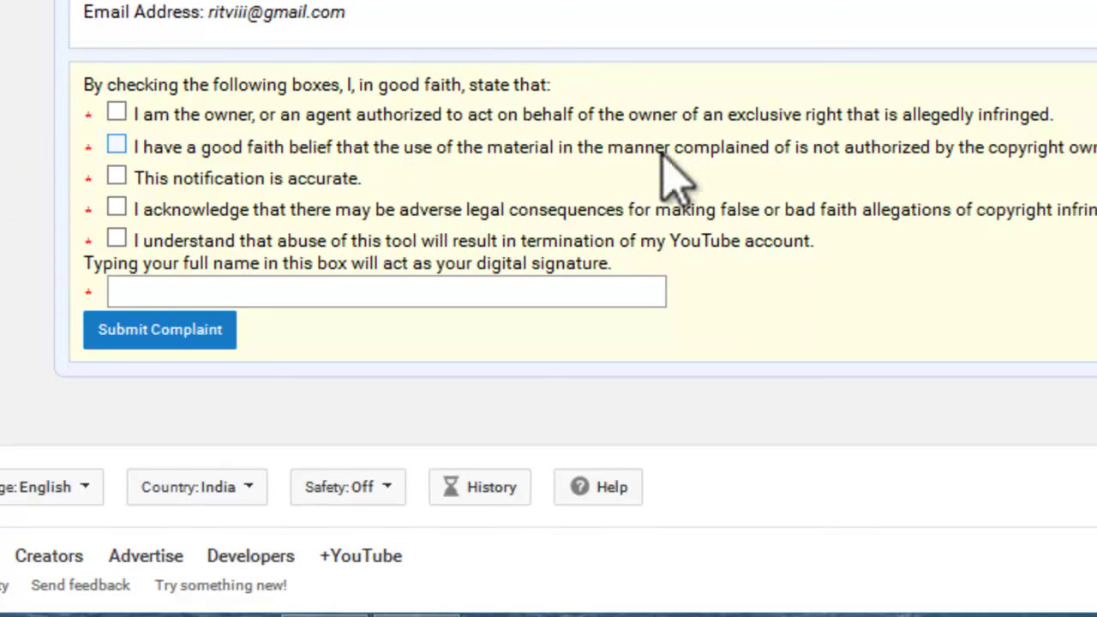
# Step: Agree to all five good-faith statements, covering ownership, unauthorized use, accuracy, legal consequences and account termination for abuse
pyautogui.click(117, 177)
pyautogui.click(117, 208)
pyautogui.click(115, 237)
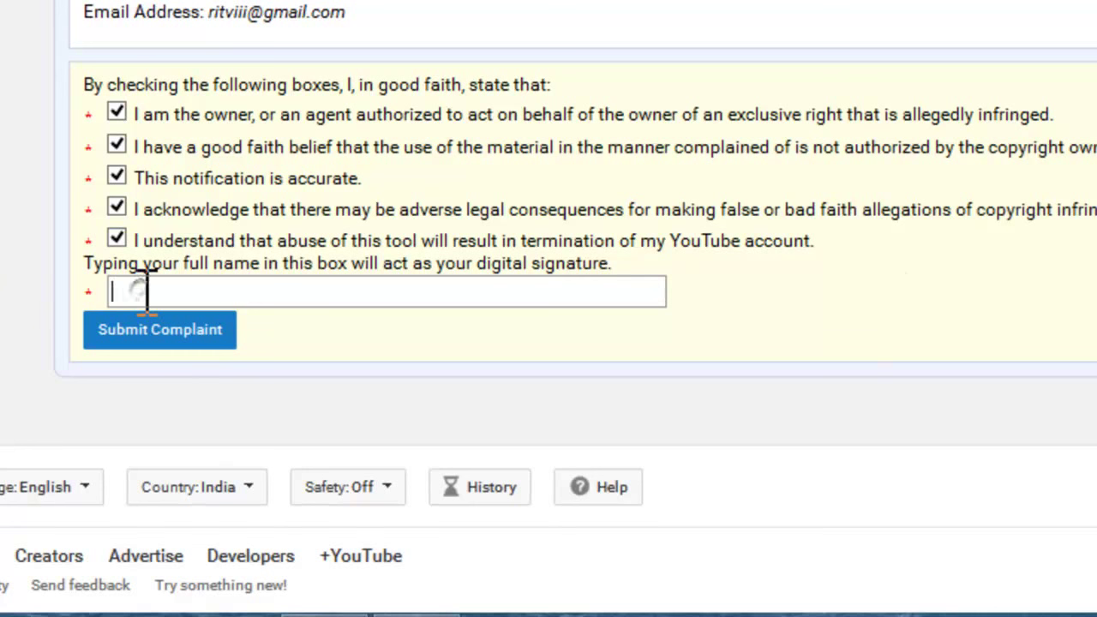
# Step: Sign the complaint with the complainant's full name as the digital signature and submit it
pyautogui.write('Ritu')
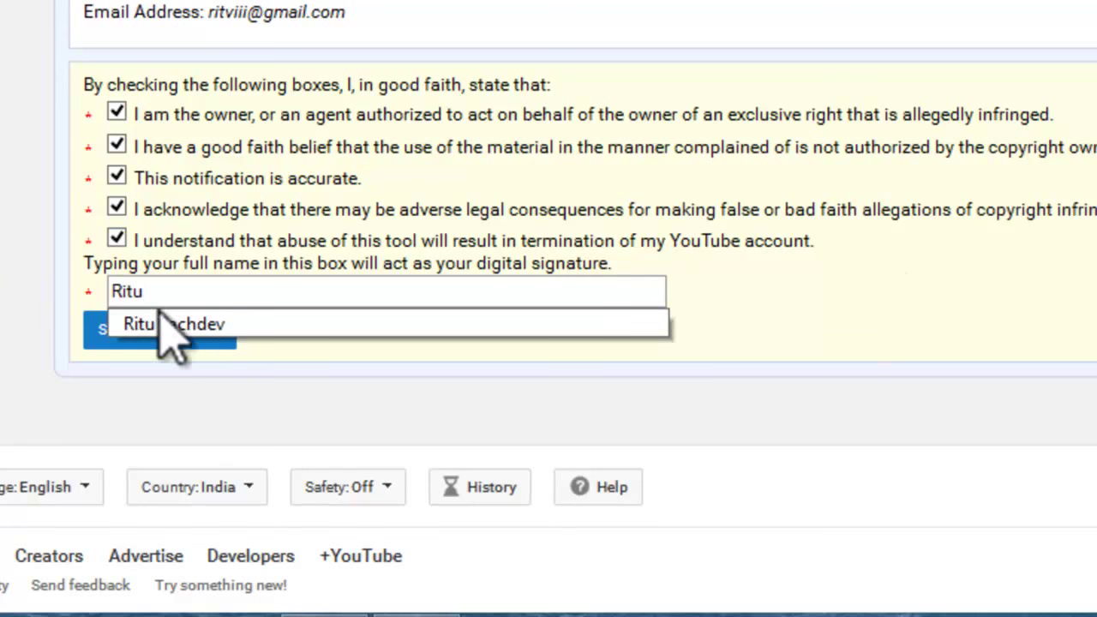
pyautogui.click(167, 326)
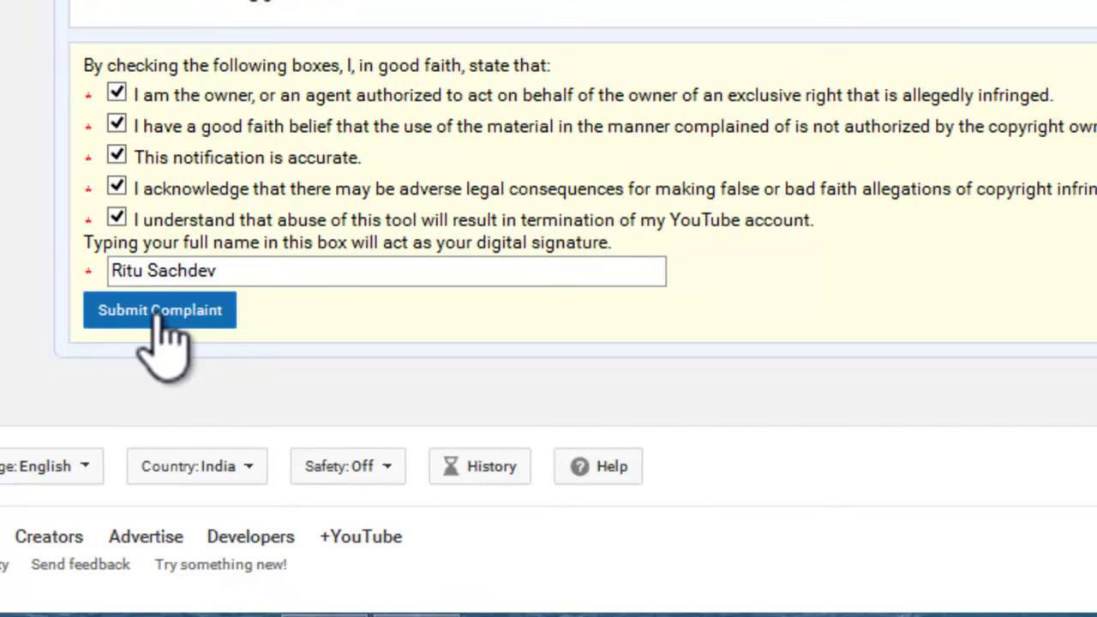
pyautogui.click(157, 310)
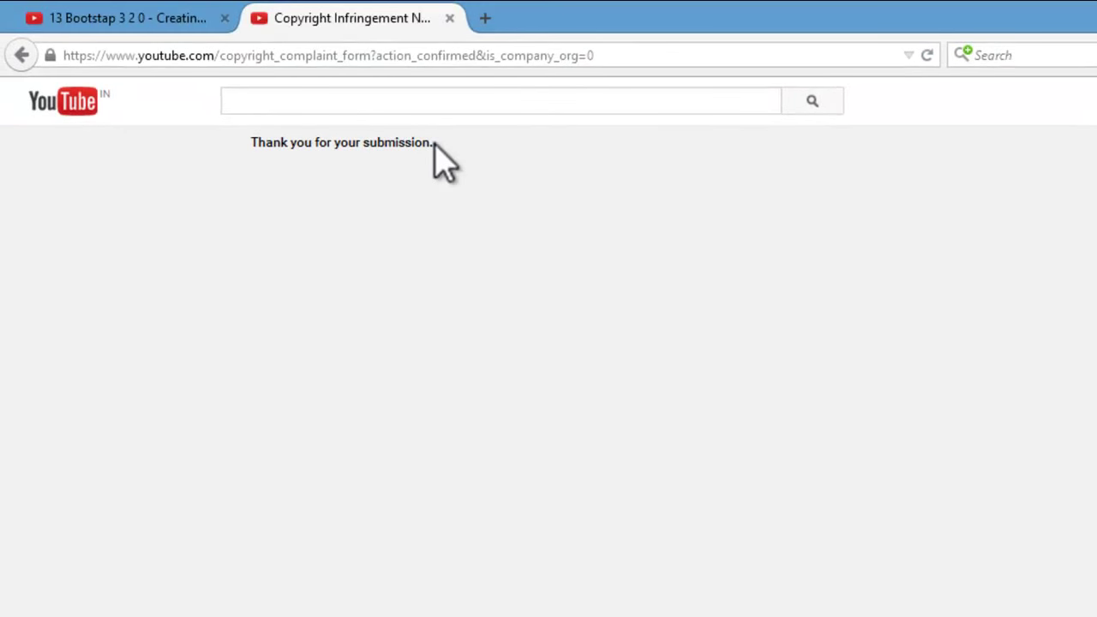
# Step: Open the copied YouTube Help address support.google.com/youtube/answer/2814000?hl=en in place of the submission page
pyautogui.click(629, 58)
pyautogui.rightClick(563, 55)
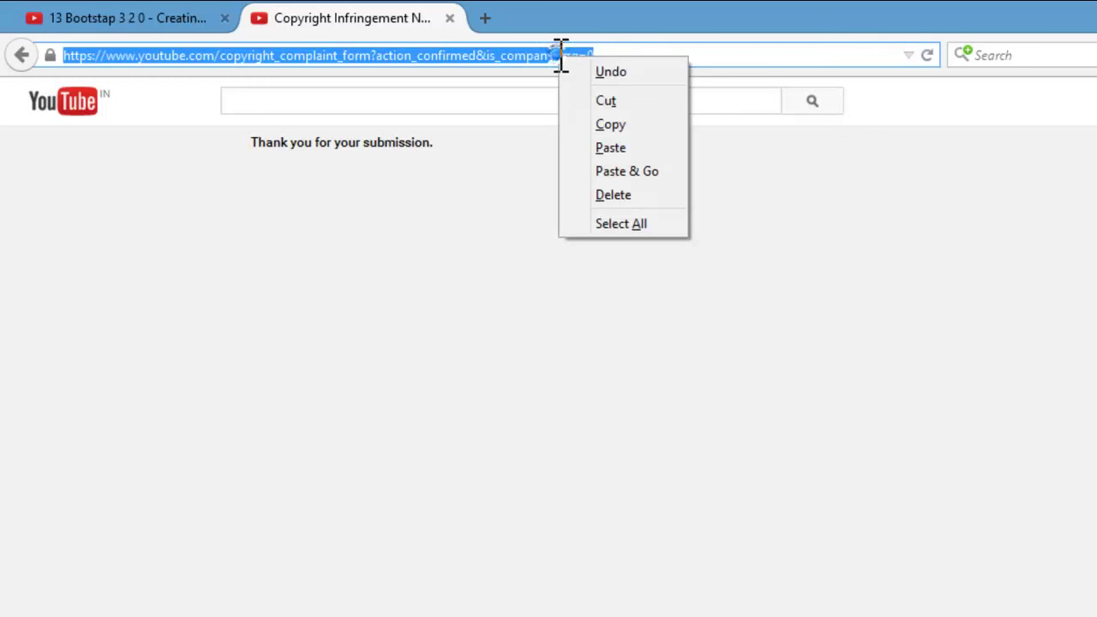
pyautogui.click(620, 171)
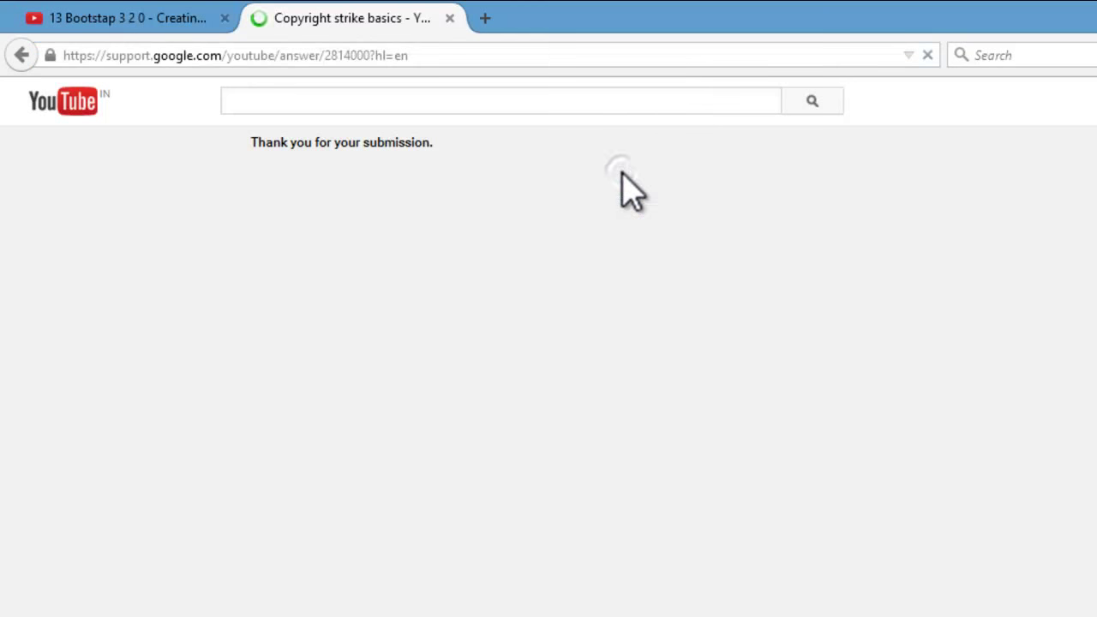
# Step: Read the Copyright strike basics section on what happens to an account, highlighting the paragraph about three copyright strikes
pyautogui.scroll(-3, 549, 385)
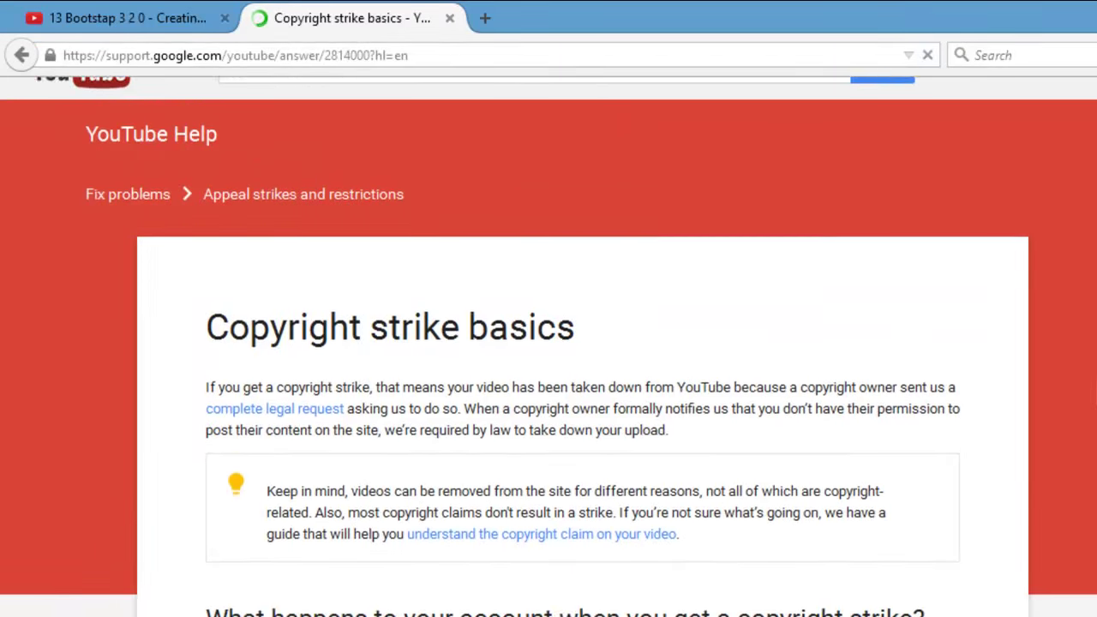
pyautogui.scroll(-3, 548, 352)
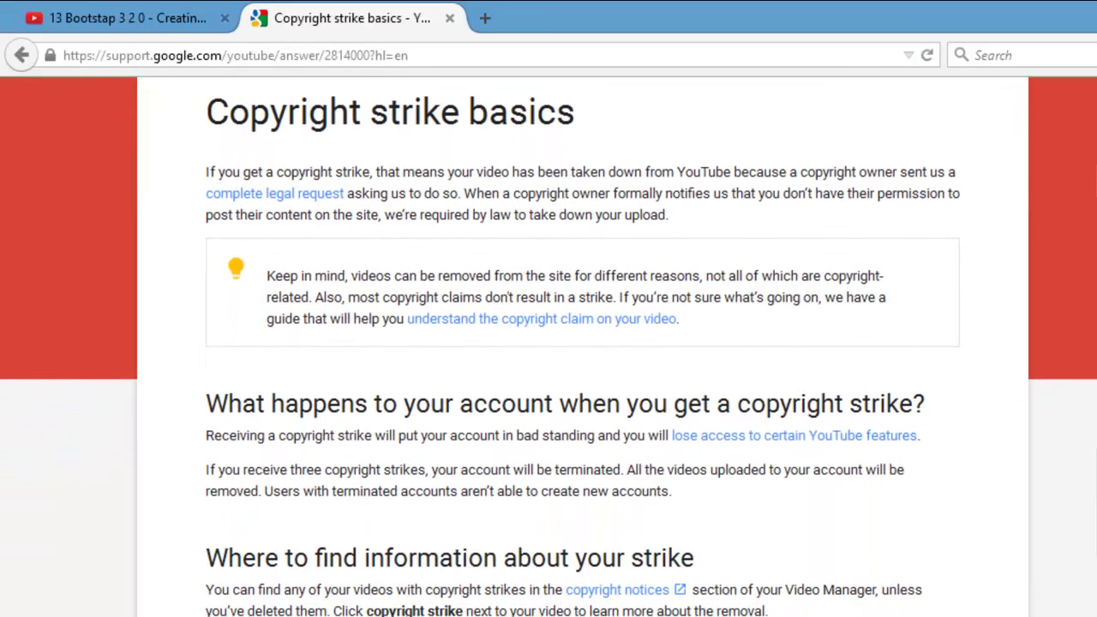
pyautogui.scroll(-1, 549, 352)
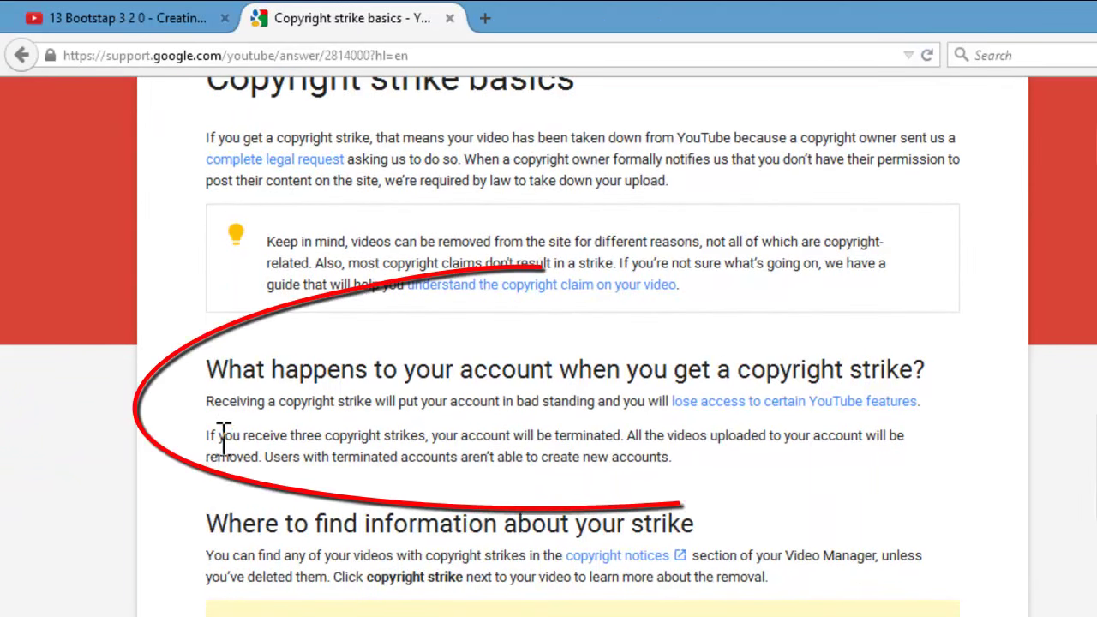
pyautogui.moveTo(209, 435); pyautogui.dragTo(801, 435)
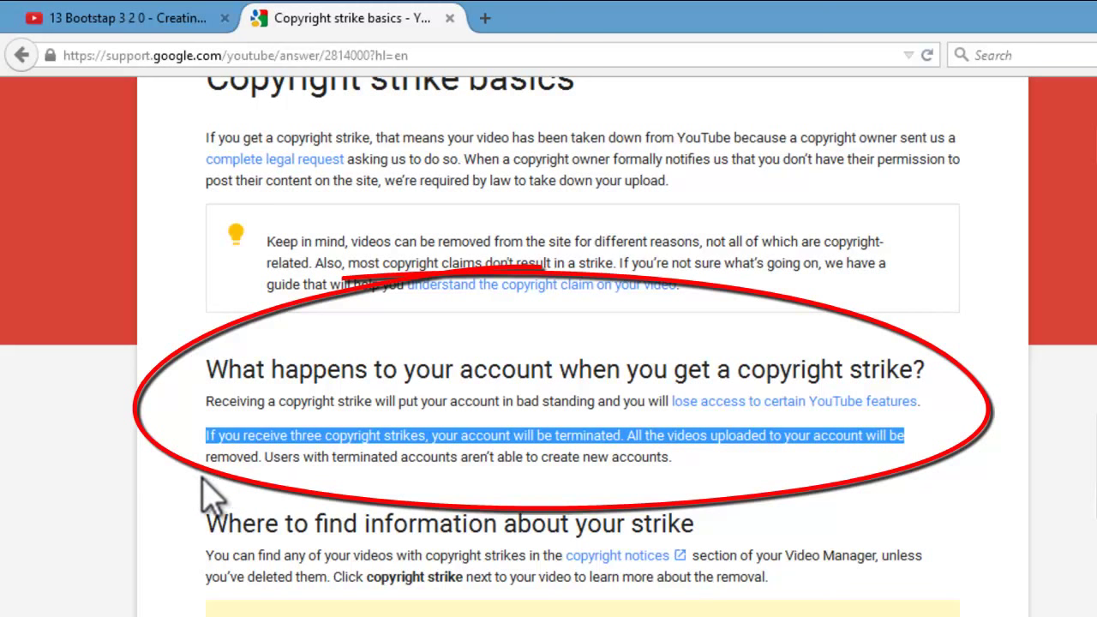
pyautogui.click(208, 483)
pyautogui.moveTo(208, 457); pyautogui.dragTo(674, 465)
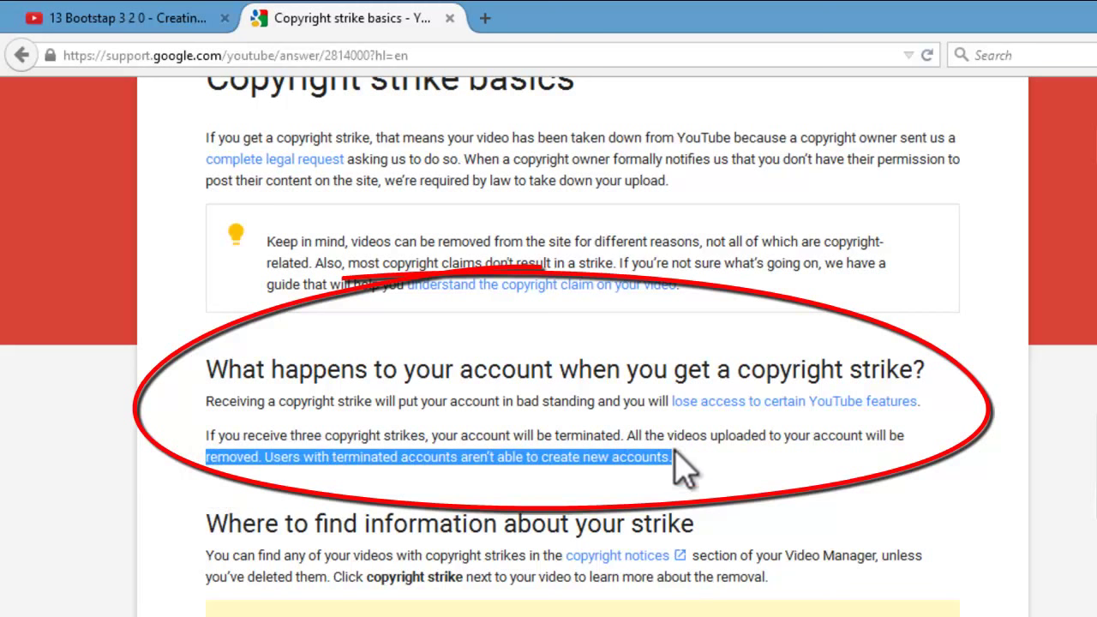
pyautogui.click(206, 434)
pyautogui.moveTo(210, 435); pyautogui.dragTo(678, 467)
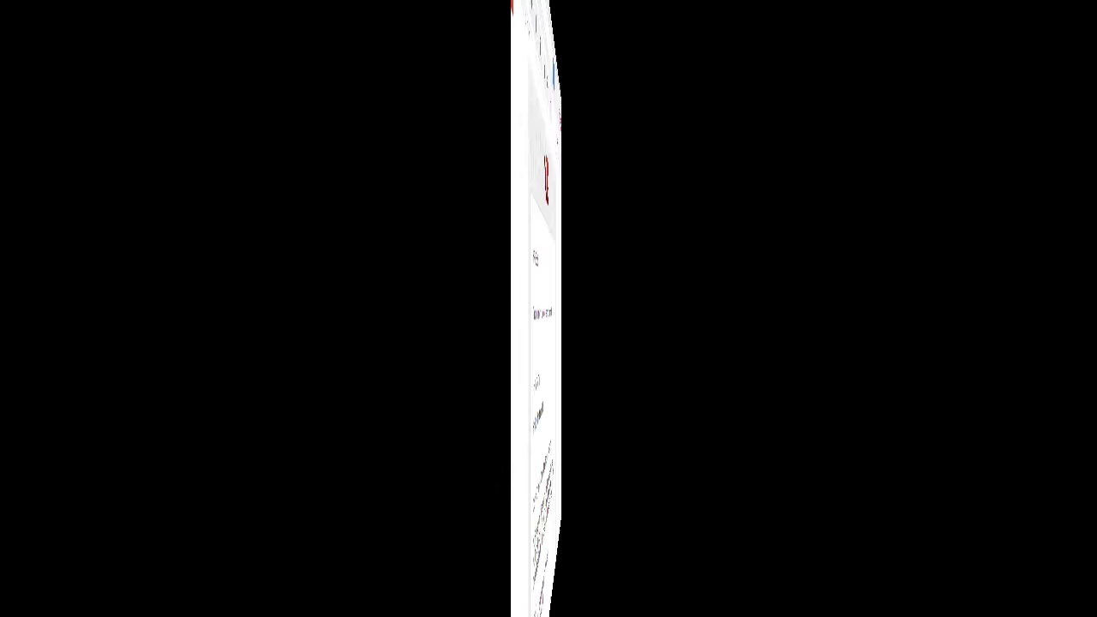
# Step: Switch to Gmail and read YouTube's reply to the copyright complaint submission through to the end of the conversation
pyautogui.scroll(1, 480, 360)
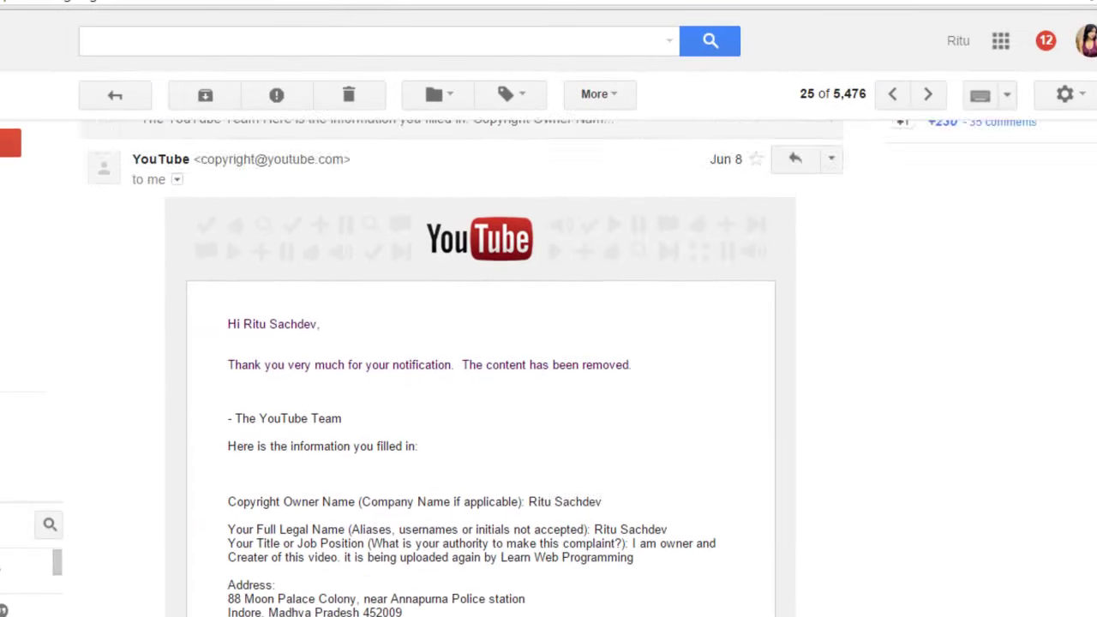
pyautogui.scroll(3, 463, 360)
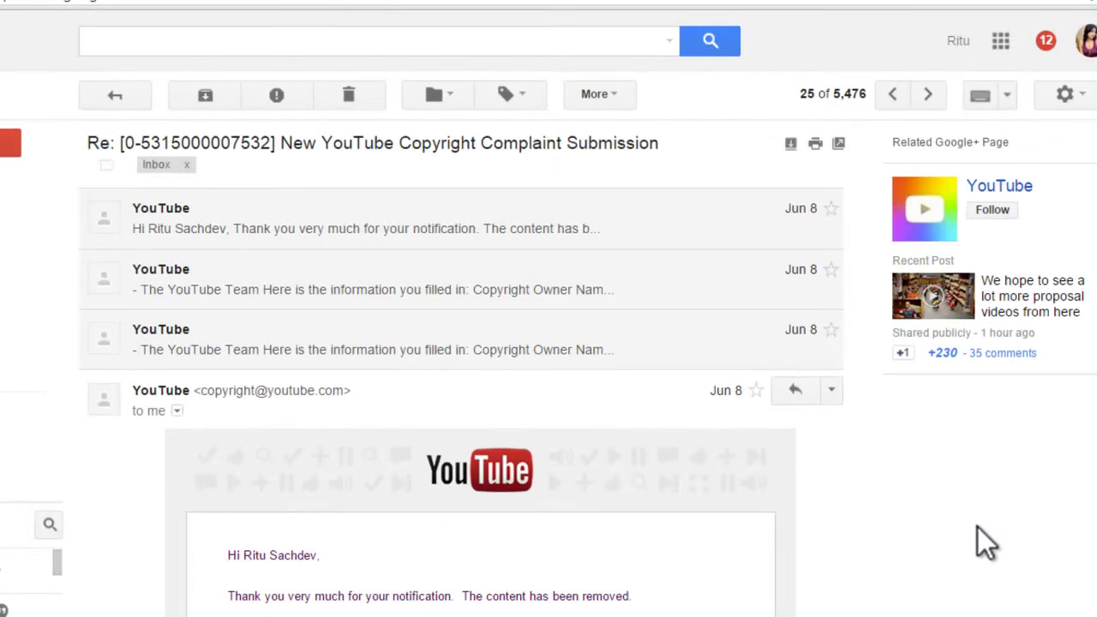
pyautogui.scroll(-3, 974, 529)
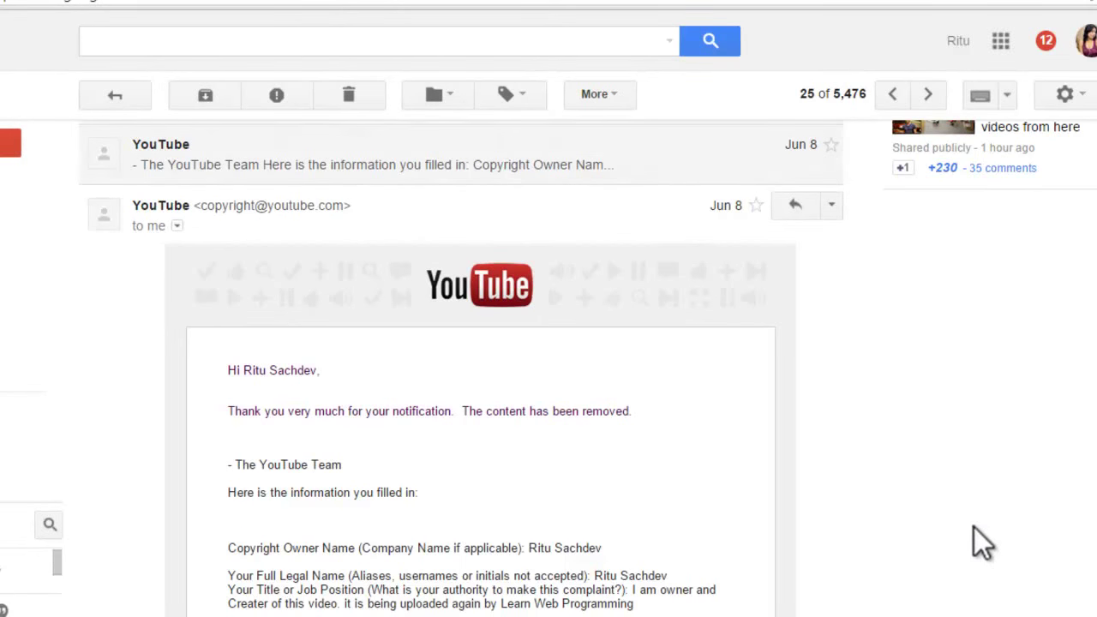
pyautogui.scroll(-3, 974, 528)
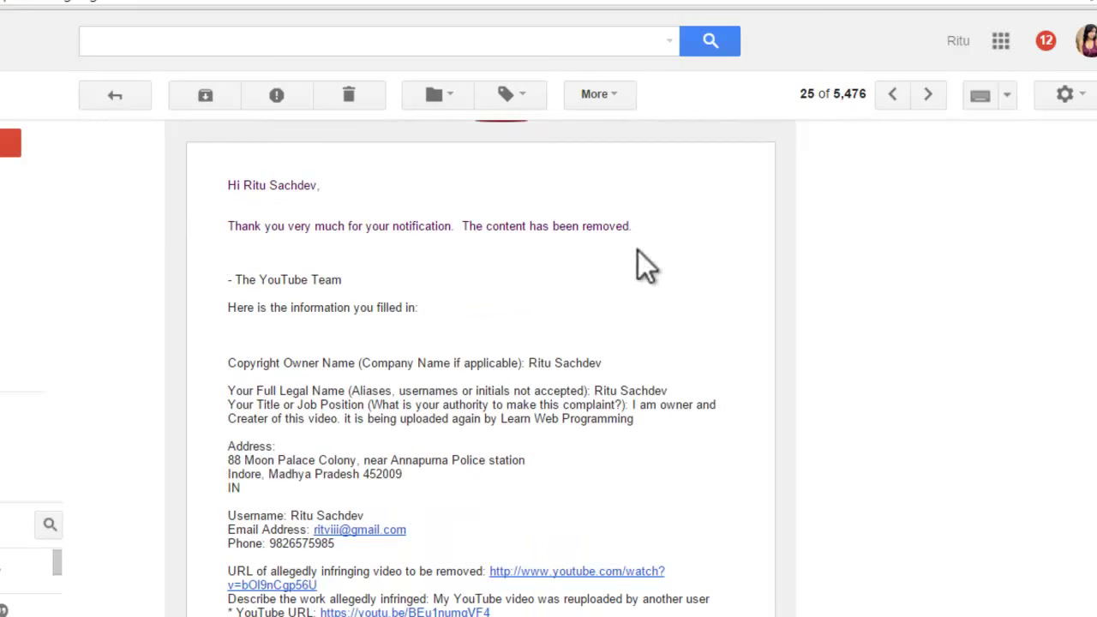
pyautogui.scroll(-15, 686, 300)
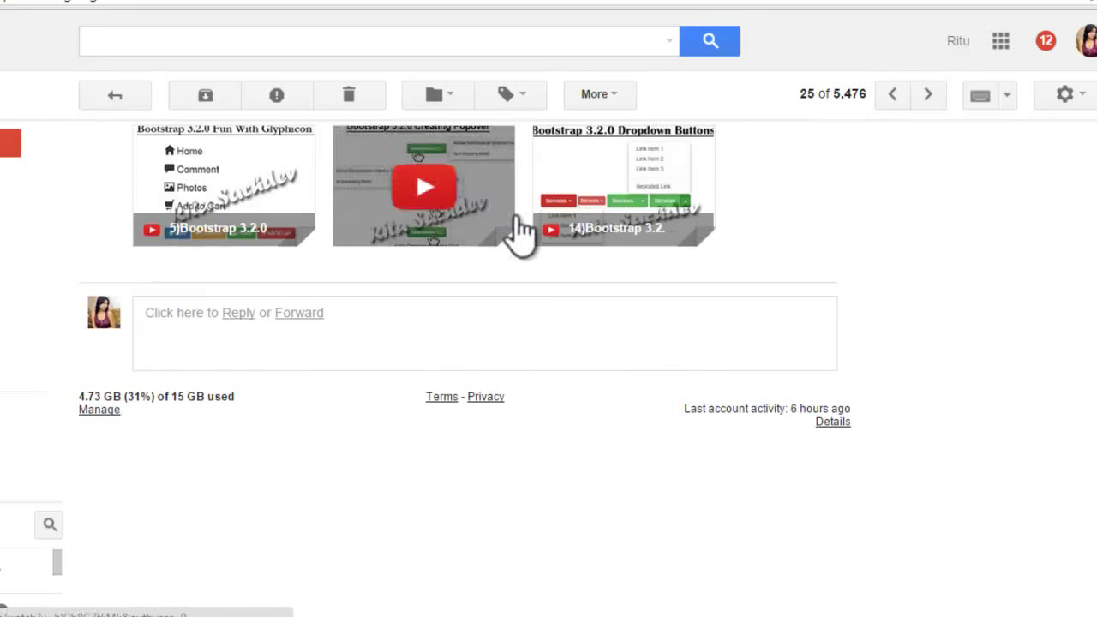
# Step: Examine the complaint details and the list of infringing video URLs in YouTube's e-mail replies
pyautogui.scroll(15, 358, 262)
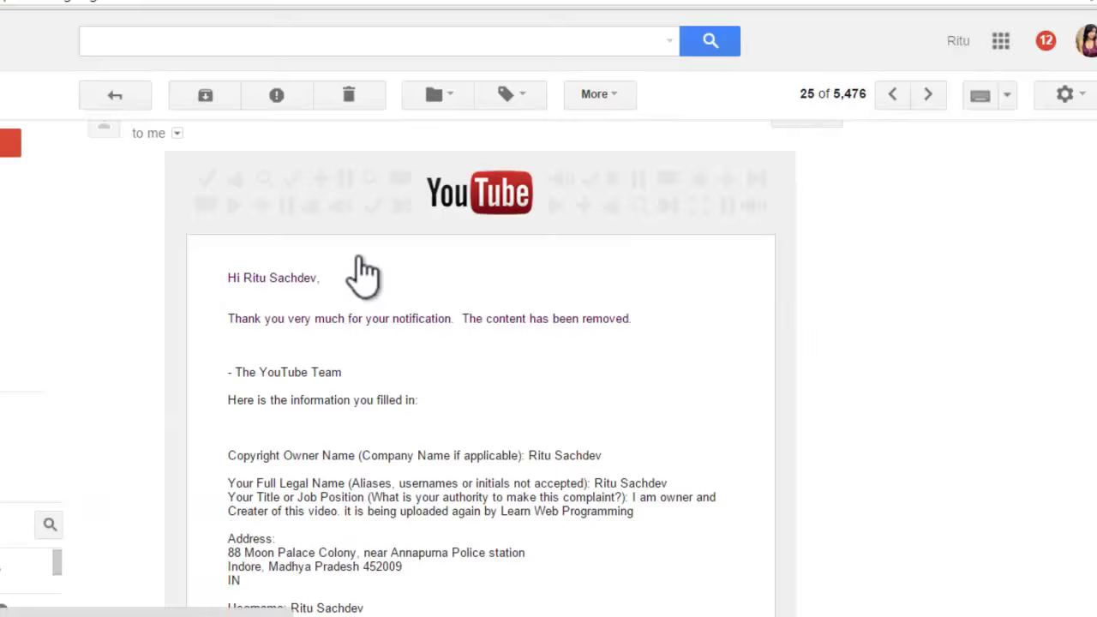
pyautogui.scroll(5, 360, 275)
pyautogui.scroll(-4, 404, 360)
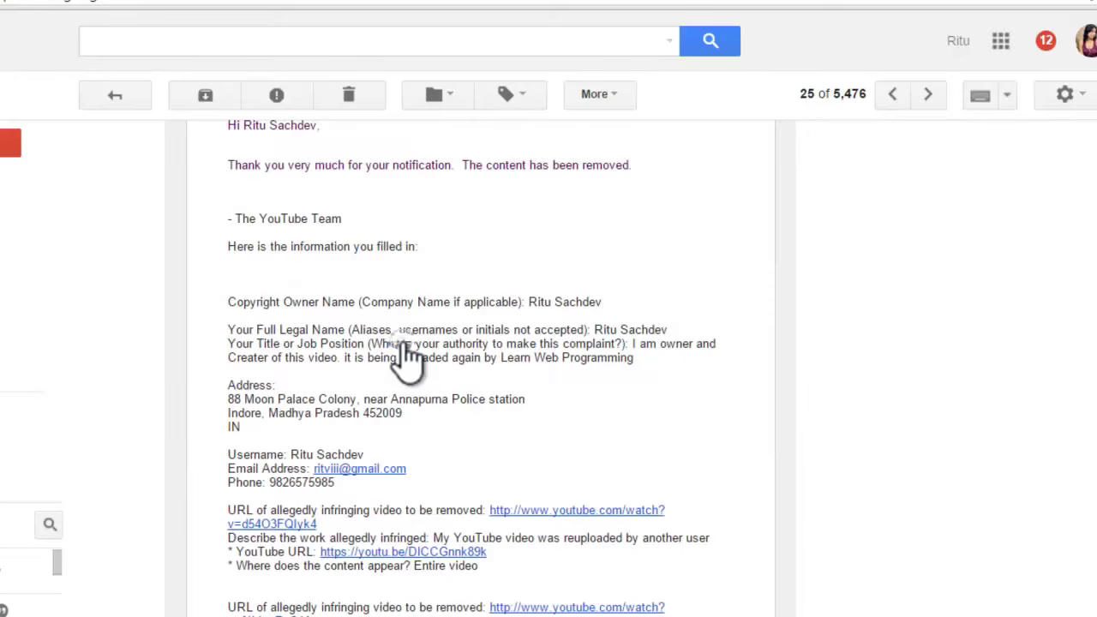
pyautogui.scroll(-15, 403, 342)
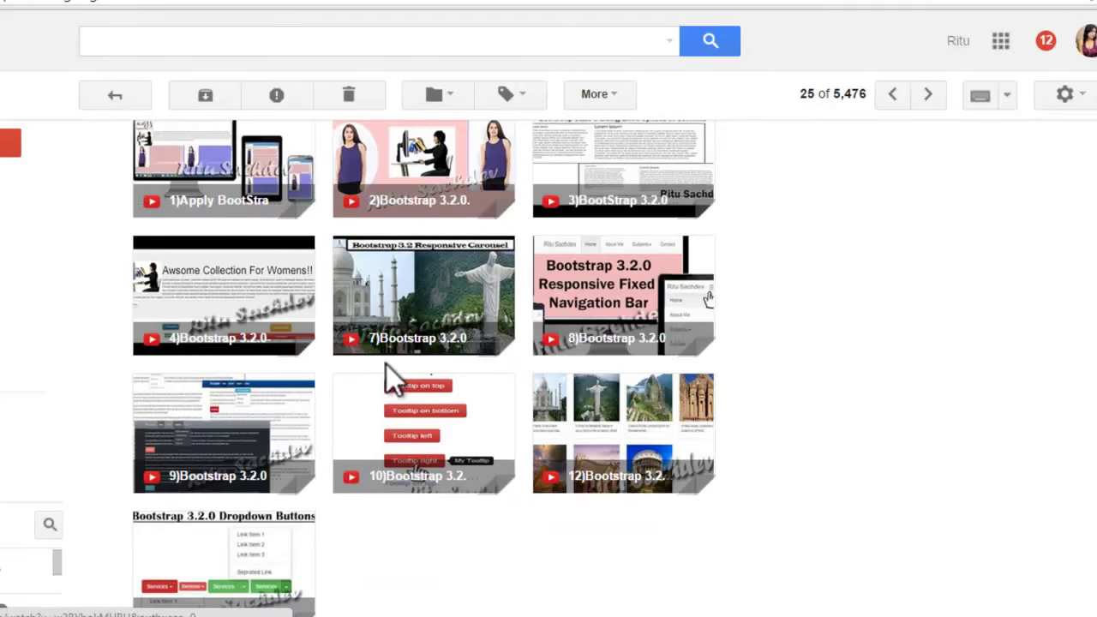
pyautogui.scroll(15, 383, 372)
pyautogui.scroll(-5, 381, 381)
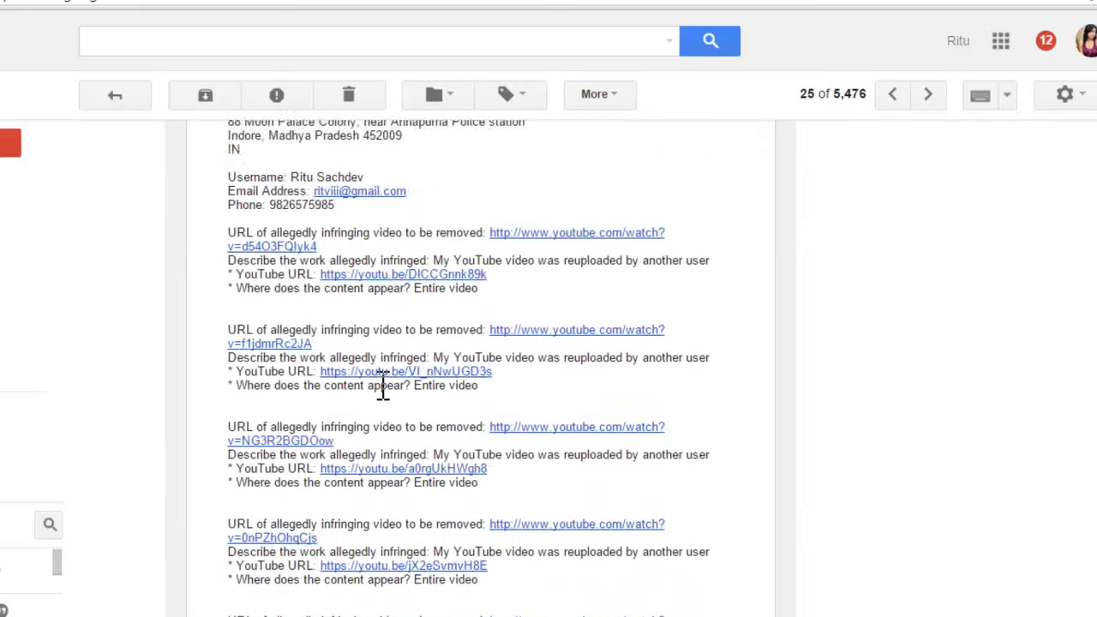
pyautogui.scroll(-3, 381, 381)
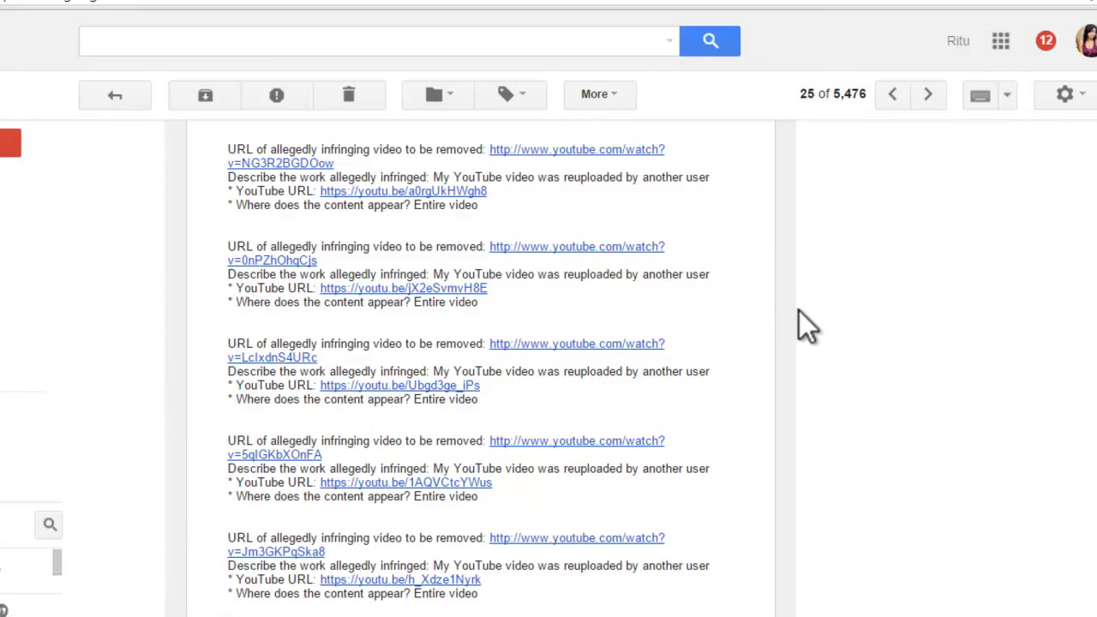
pyautogui.scroll(10, 799, 311)
pyautogui.moveTo(444, 414); pyautogui.dragTo(662, 420)
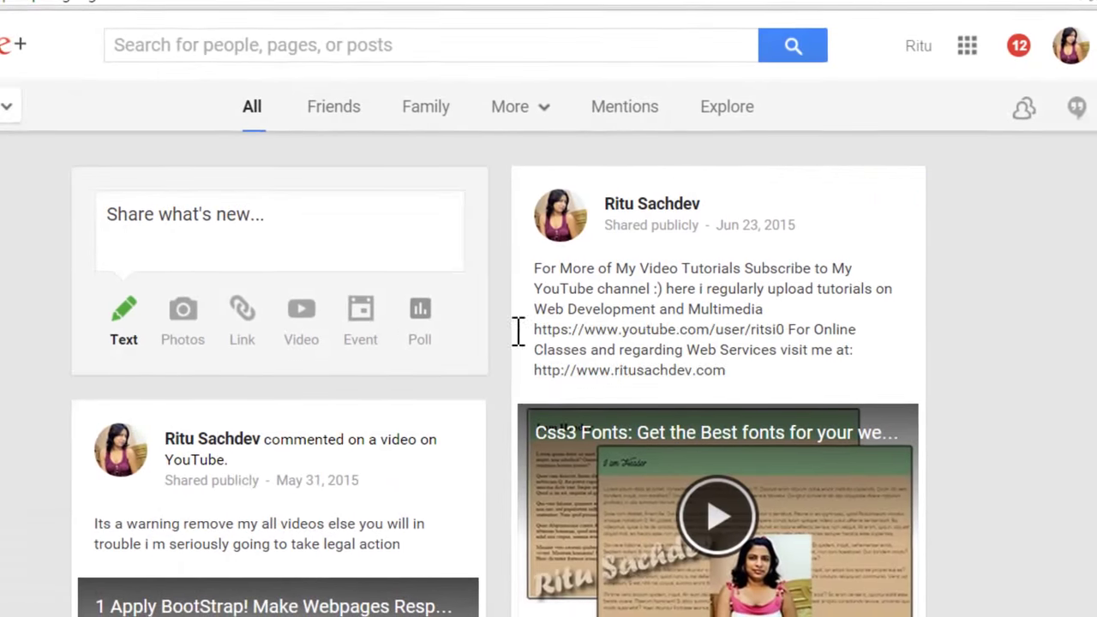
# Step: Look through the warning comments posted on Google+ and open the reuploaded video "1 Apply BootStrap! Make Webpages Resp..."
pyautogui.scroll(-4, 497, 196)
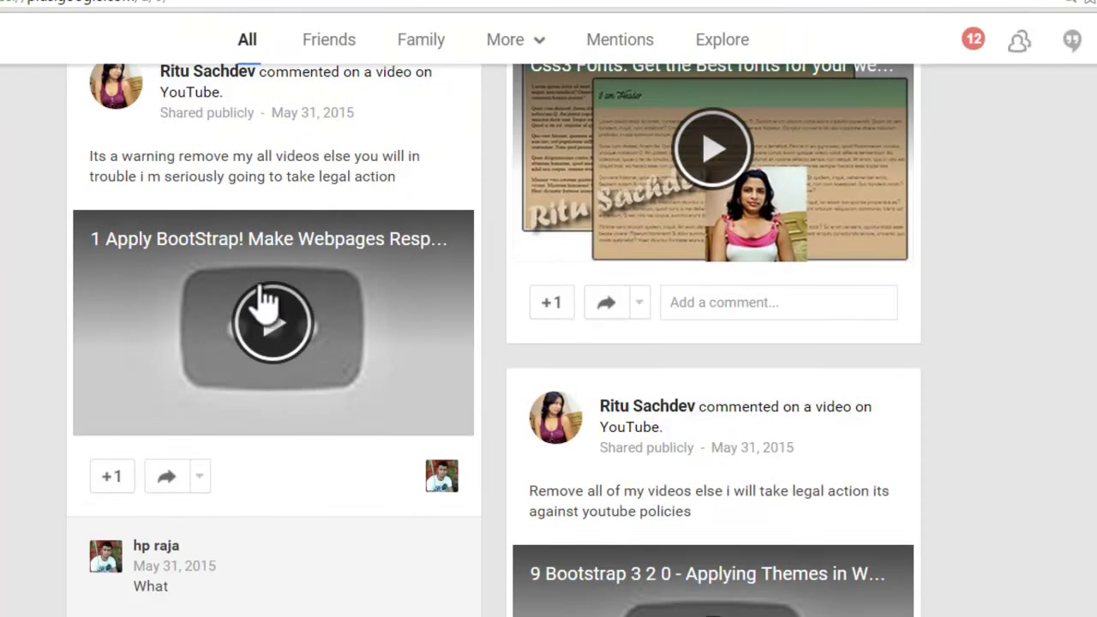
pyautogui.scroll(-4, 258, 318)
pyautogui.scroll(-3, 841, 289)
pyautogui.scroll(9, 774, 301)
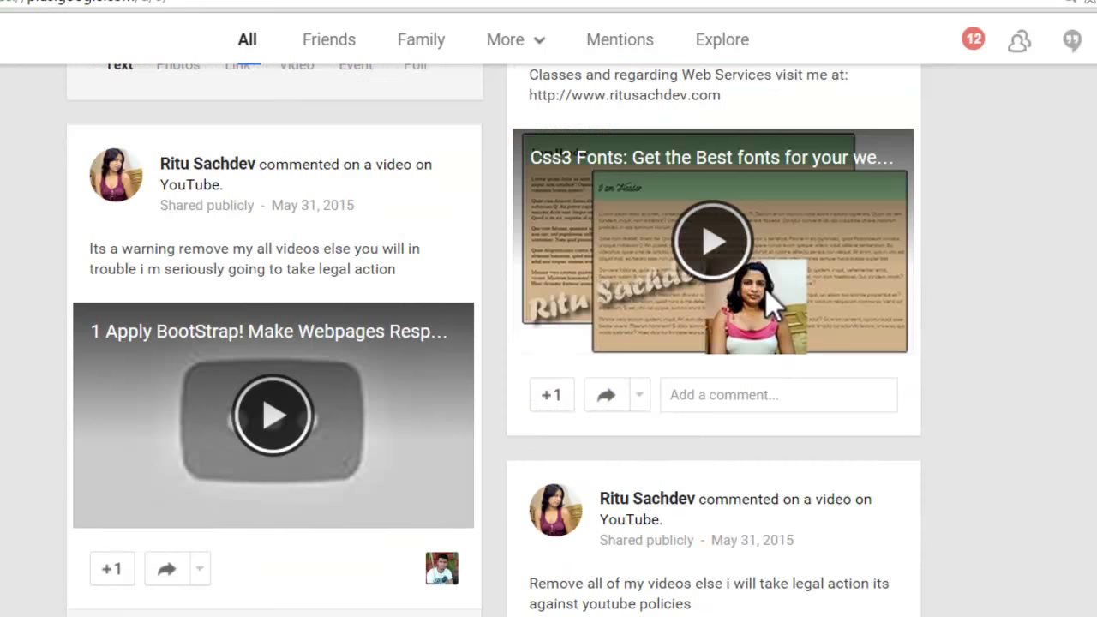
pyautogui.click(348, 336)
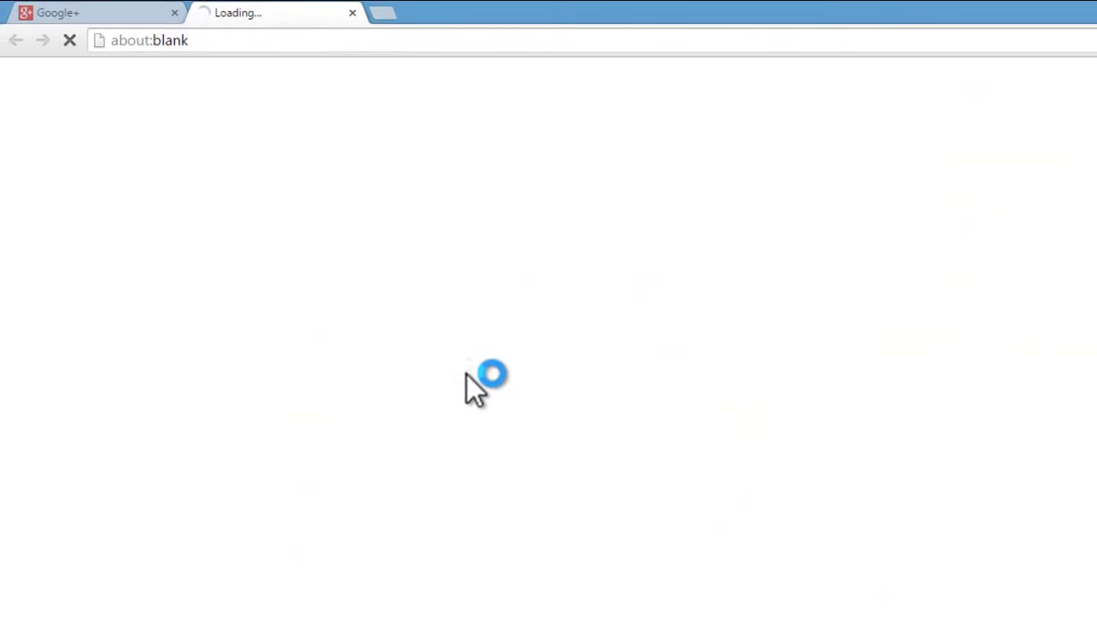